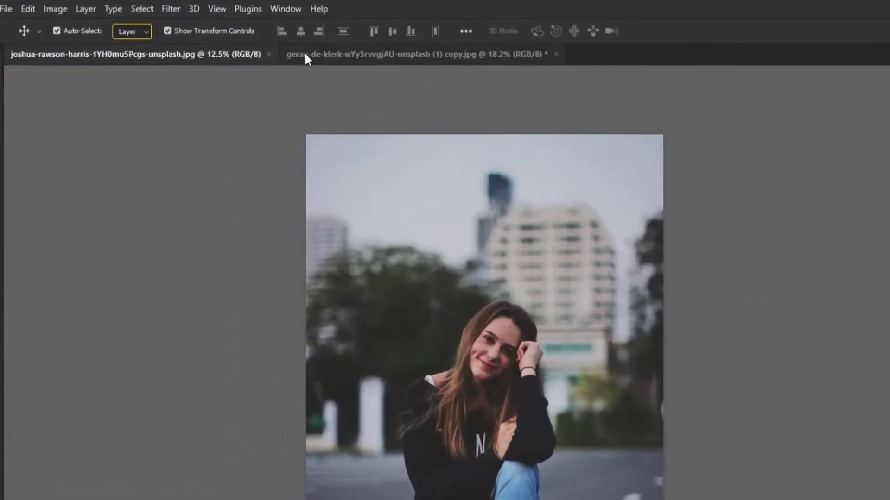
Compare the portrait of the seated woman with the rock-and-sky image open in the other document.
{"action": "left_click", "coordinate": [216, 36]}
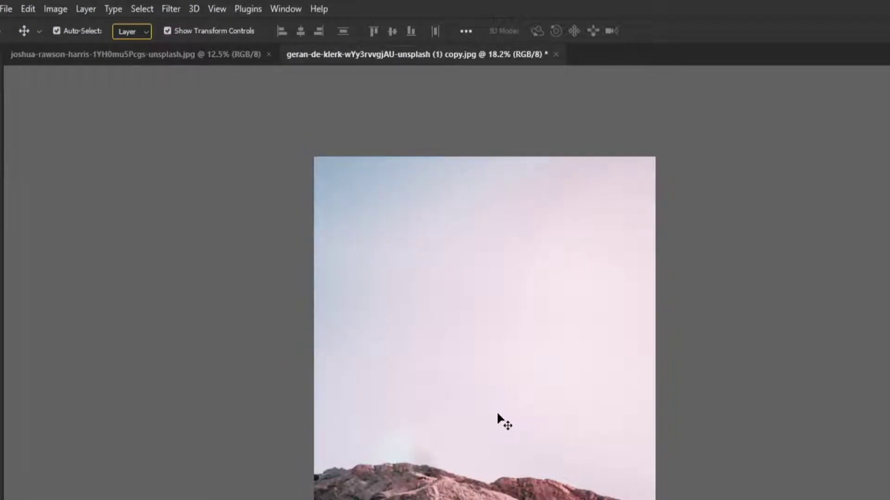
{"action": "left_click", "coordinate": [156, 59]}
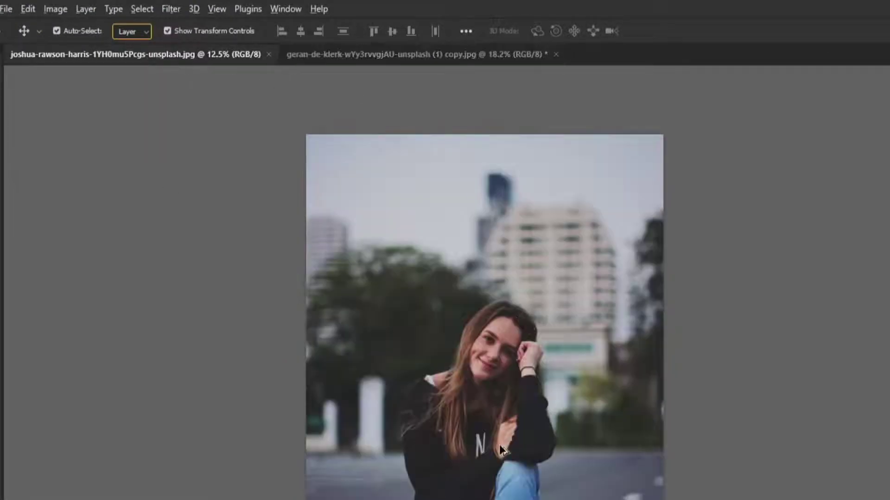
{"action": "scroll", "coordinate": [499, 447], "scroll_direction": "up", "scroll_amount": 6}
{"action": "scroll", "coordinate": [499, 447], "scroll_direction": "down", "scroll_amount": 4}
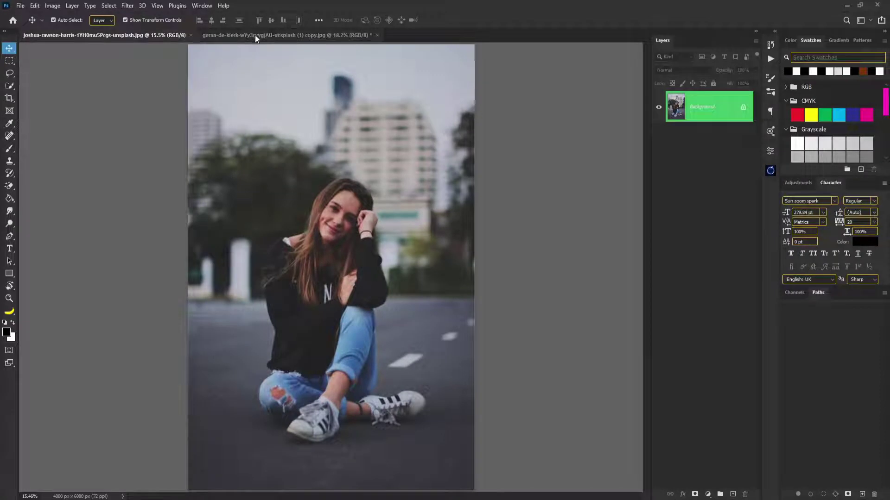
{"action": "left_click", "coordinate": [312, 45]}
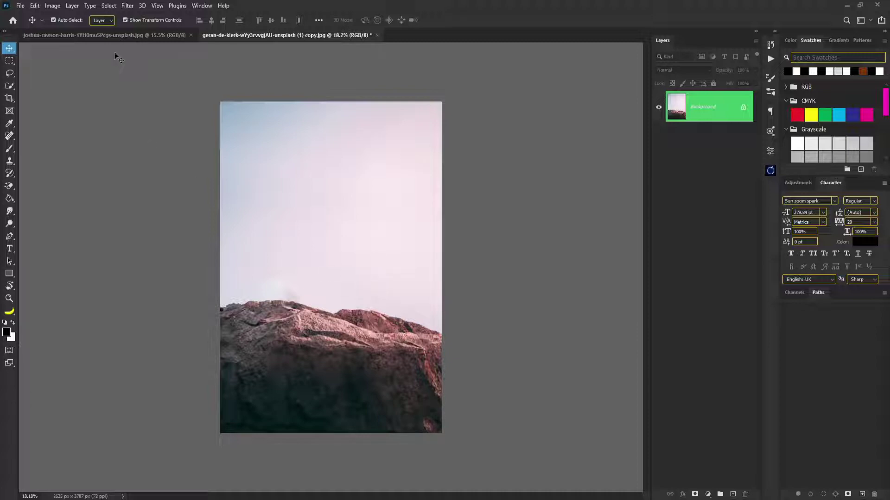
{"action": "left_click", "coordinate": [119, 36]}
Start a Pen tool path at the toe of the woman's front shoe and trace along its sole to the heel.
{"action": "scroll", "coordinate": [341, 322], "scroll_direction": "up", "scroll_amount": 5}
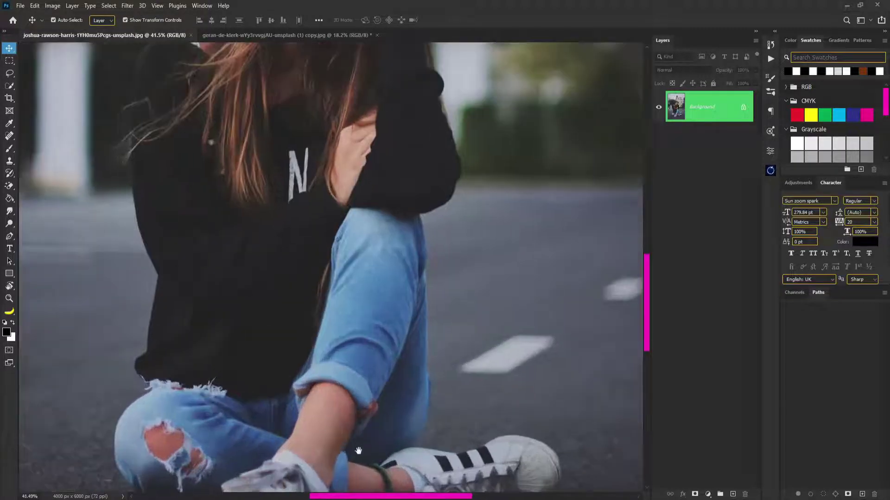
{"action": "scroll", "coordinate": [357, 449], "scroll_direction": "down", "scroll_amount": 4}
{"action": "scroll", "coordinate": [232, 366], "scroll_direction": "up", "scroll_amount": 4}
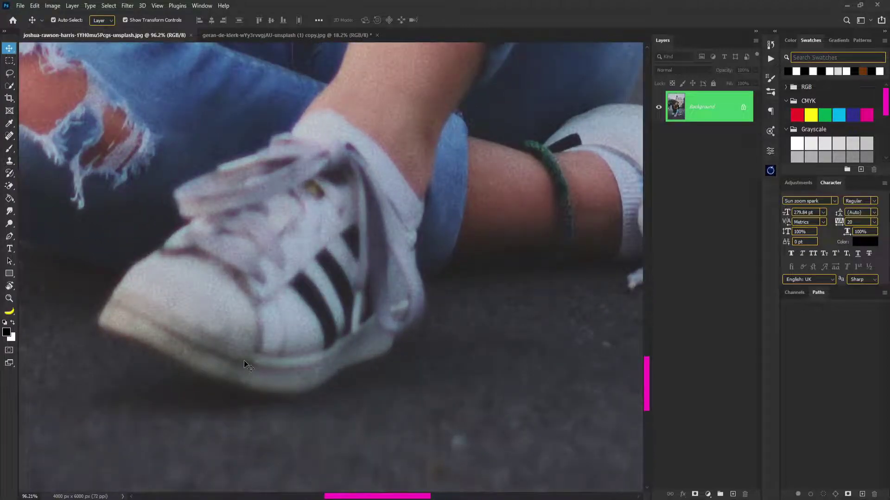
{"action": "left_click", "coordinate": [13, 250]}
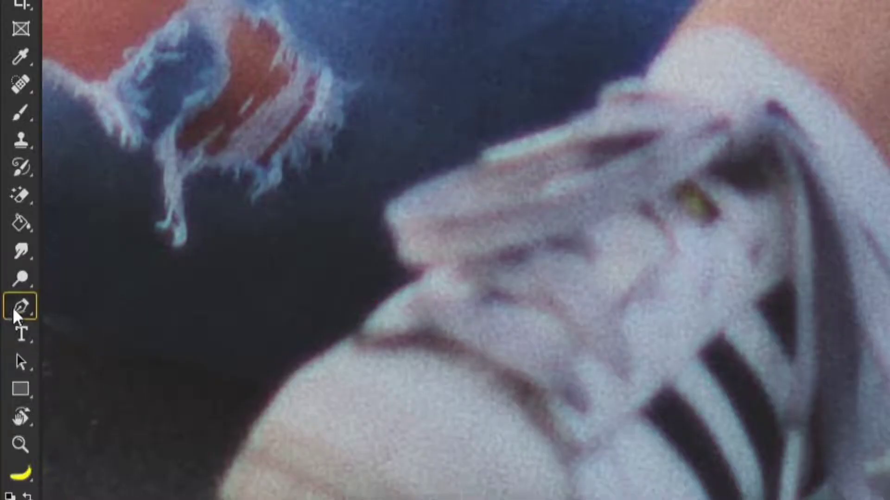
{"action": "key", "text": "p"}
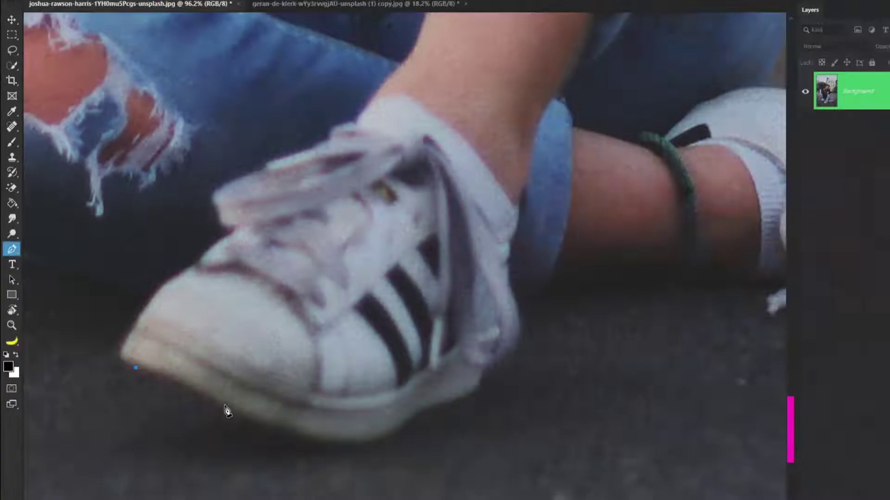
{"action": "left_click_drag", "start_coordinate": [227, 410], "coordinate": [263, 433]}
{"action": "left_click_drag", "start_coordinate": [254, 396], "coordinate": [397, 348]}
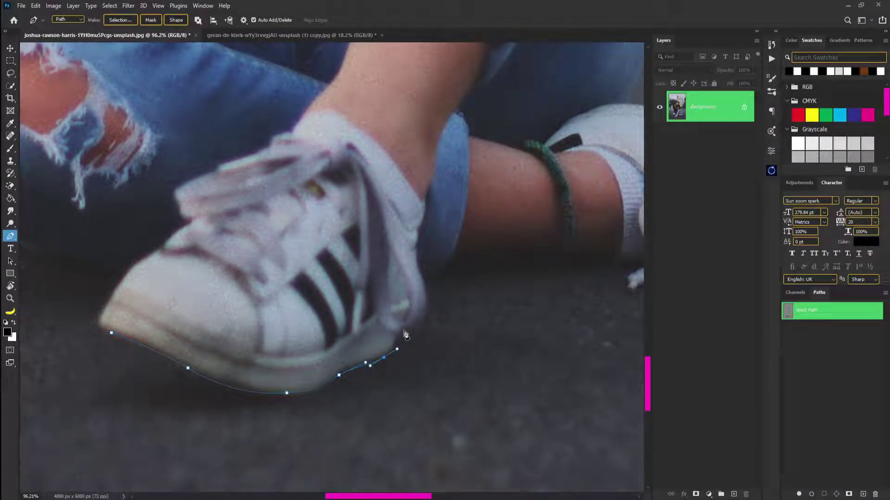
{"action": "left_click", "coordinate": [397, 334]}
Continue the path around the front shoe's heel and along the underside of the other leg to the second shoe.
{"action": "left_click_drag", "start_coordinate": [426, 303], "coordinate": [427, 294]}
{"action": "left_click", "coordinate": [418, 270]}
{"action": "left_click", "coordinate": [437, 279]}
{"action": "left_click", "coordinate": [451, 257]}
{"action": "mouse_move", "coordinate": [511, 251]}
{"action": "left_mouse_down"}
{"action": "mouse_move", "coordinate": [523, 252]}
{"action": "mouse_move", "coordinate": [270, 288]}
{"action": "left_mouse_up"}
{"action": "left_click_drag", "start_coordinate": [278, 293], "coordinate": [286, 294]}
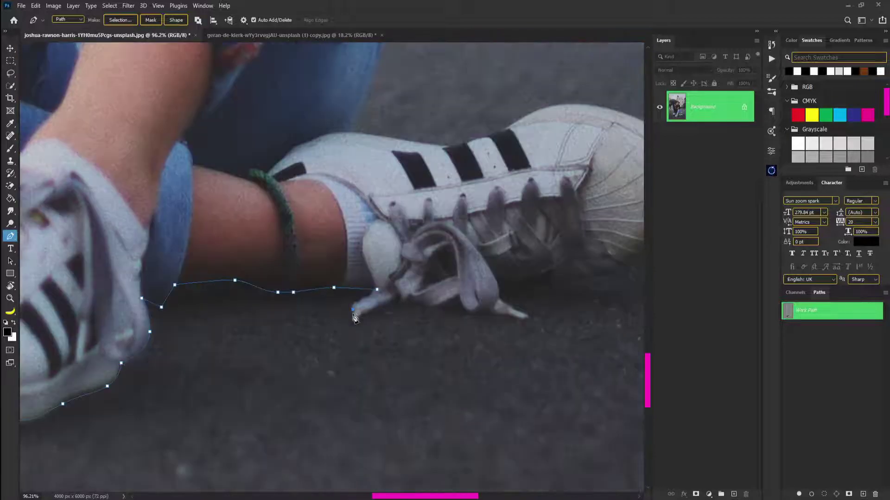
Trace the path around the second shoe's lace ends and along its sole to the toe.
{"action": "left_click", "coordinate": [513, 318]}
{"action": "left_click", "coordinate": [520, 319]}
{"action": "left_click", "coordinate": [529, 320]}
{"action": "left_click", "coordinate": [531, 317]}
{"action": "left_click", "coordinate": [502, 300]}
{"action": "left_click", "coordinate": [497, 284]}
{"action": "left_click", "coordinate": [583, 279]}
{"action": "left_click_drag", "start_coordinate": [598, 274], "coordinate": [312, 342]}
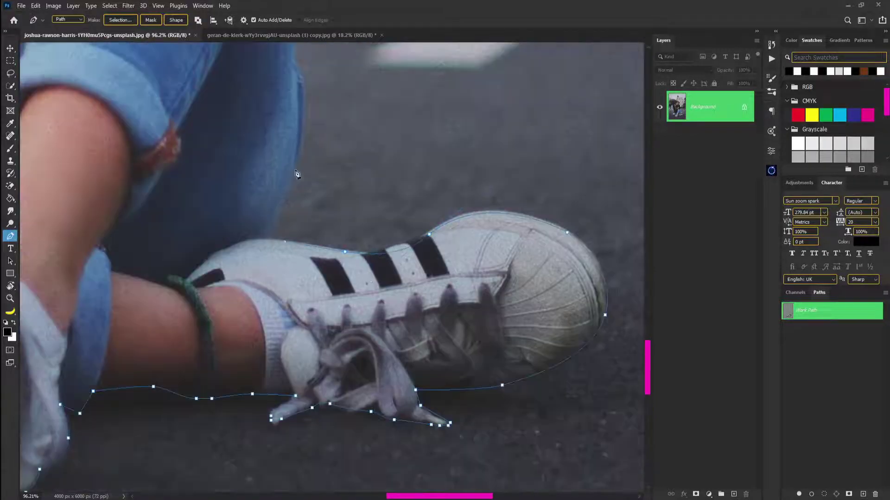
Extend the path from the second shoe up the raised jeans leg and around the bent elbow.
{"action": "left_click", "coordinate": [295, 171]}
{"action": "left_click_drag", "start_coordinate": [318, 278], "coordinate": [311, 216]}
{"action": "left_click", "coordinate": [345, 241]}
{"action": "left_click_drag", "start_coordinate": [349, 190], "coordinate": [343, 159]}
{"action": "left_click", "coordinate": [378, 314]}
{"action": "left_click_drag", "start_coordinate": [443, 286], "coordinate": [462, 272]}
{"action": "left_click", "coordinate": [462, 243]}
{"action": "left_click_drag", "start_coordinate": [474, 199], "coordinate": [470, 169]}
Trace the path up the sleeve and around the wrist and the hand resting against the head.
{"action": "scroll", "coordinate": [468, 178], "scroll_direction": "up", "scroll_amount": 5}
{"action": "scroll", "coordinate": [445, 209], "scroll_direction": "up", "scroll_amount": 5}
{"action": "left_click", "coordinate": [426, 247]}
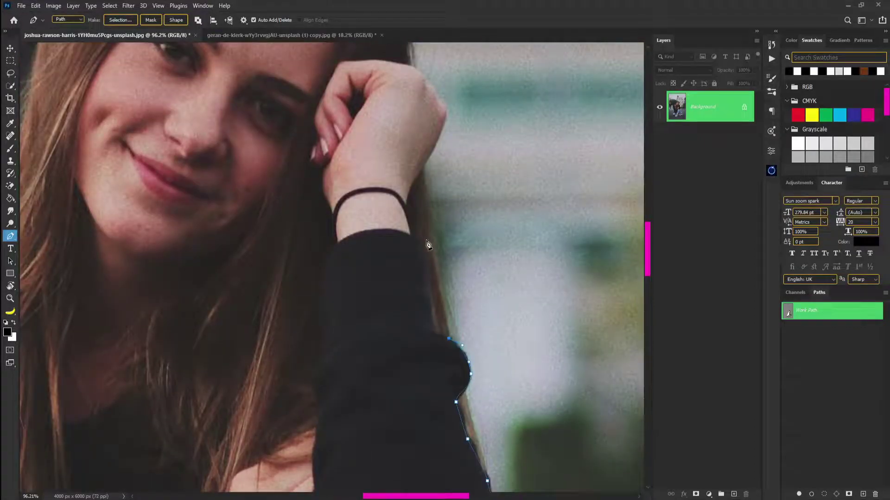
{"action": "scroll", "coordinate": [447, 197], "scroll_direction": "up", "scroll_amount": 2}
{"action": "left_click", "coordinate": [393, 114]}
{"action": "mouse_move", "coordinate": [396, 149]}
{"action": "left_mouse_down"}
{"action": "mouse_move", "coordinate": [395, 218]}
{"action": "mouse_move", "coordinate": [424, 397]}
{"action": "left_mouse_up"}
{"action": "mouse_move", "coordinate": [402, 208]}
{"action": "left_mouse_down"}
{"action": "mouse_move", "coordinate": [380, 190]}
{"action": "mouse_move", "coordinate": [480, 352]}
{"action": "left_mouse_up"}
{"action": "left_click", "coordinate": [391, 255]}
Carry the path over the top of the head and down the outer edge of the hair to the shoulder.
{"action": "left_click_drag", "start_coordinate": [314, 224], "coordinate": [473, 212]}
{"action": "left_click_drag", "start_coordinate": [454, 204], "coordinate": [385, 206]}
{"action": "left_click_drag", "start_coordinate": [184, 360], "coordinate": [118, 446]}
{"action": "left_click_drag", "start_coordinate": [186, 440], "coordinate": [407, 88]}
{"action": "left_click", "coordinate": [284, 352]}
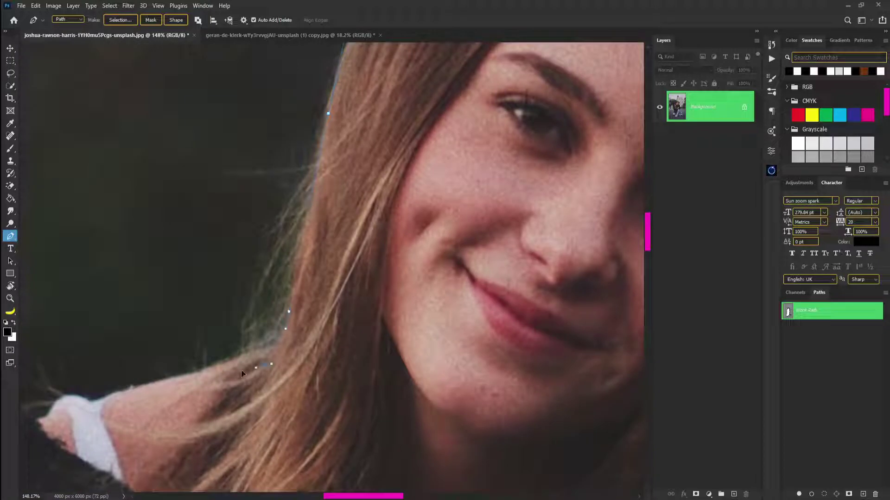
Trace the path along the bare shoulder and down the outer side of the black sweater.
{"action": "left_click_drag", "start_coordinate": [260, 370], "coordinate": [408, 250]}
{"action": "left_click", "coordinate": [190, 339]}
{"action": "left_click_drag", "start_coordinate": [190, 340], "coordinate": [364, 75]}
{"action": "left_click_drag", "start_coordinate": [253, 132], "coordinate": [238, 153]}
{"action": "left_click_drag", "start_coordinate": [212, 297], "coordinate": [208, 355]}
{"action": "scroll", "coordinate": [208, 358], "scroll_direction": "down", "scroll_amount": 15}
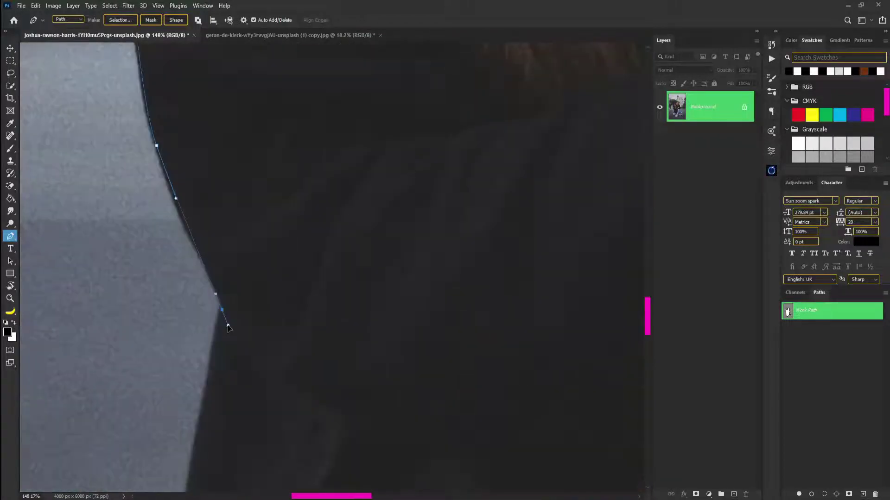
Continue the path past the sweater hem and around the ripped jeans knee, closing it at the front shoe.
{"action": "scroll", "coordinate": [384, 358], "scroll_direction": "down", "scroll_amount": 15}
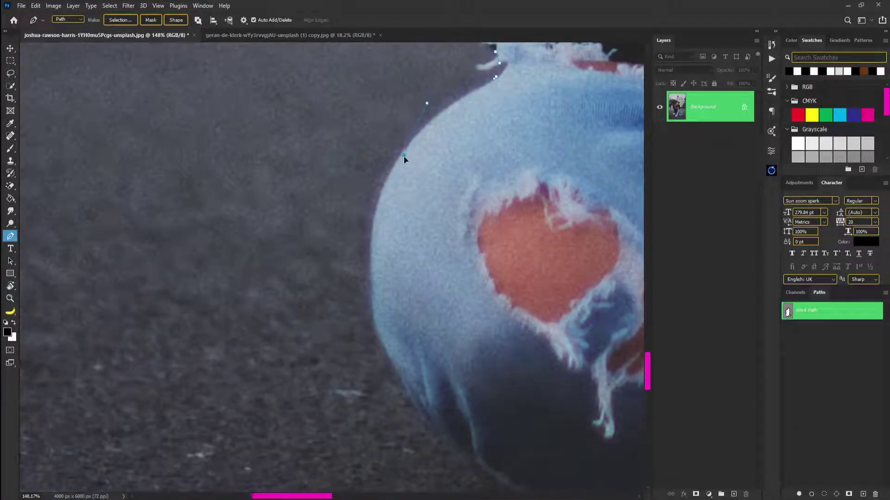
{"action": "scroll", "coordinate": [407, 199], "scroll_direction": "down", "scroll_amount": 5}
{"action": "left_click", "coordinate": [572, 290]}
{"action": "left_click_drag", "start_coordinate": [531, 359], "coordinate": [532, 377]}
{"action": "left_click", "coordinate": [549, 383]}
{"action": "scroll", "coordinate": [548, 382], "scroll_direction": "down", "scroll_amount": 10}
{"action": "left_click_drag", "start_coordinate": [376, 326], "coordinate": [356, 452]}
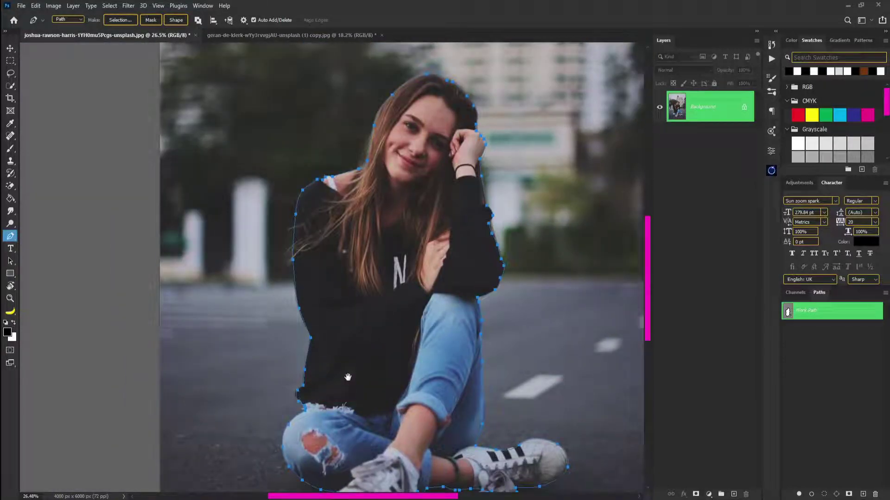
Convert the closed path into a new anti-aliased selection with a 0.5 pixel feather radius.
{"action": "right_click", "coordinate": [371, 235]}
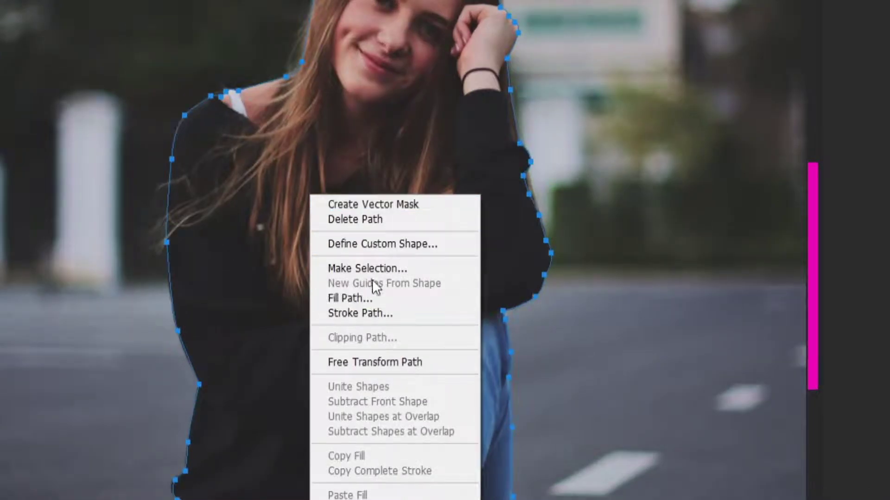
{"action": "left_click", "coordinate": [376, 271]}
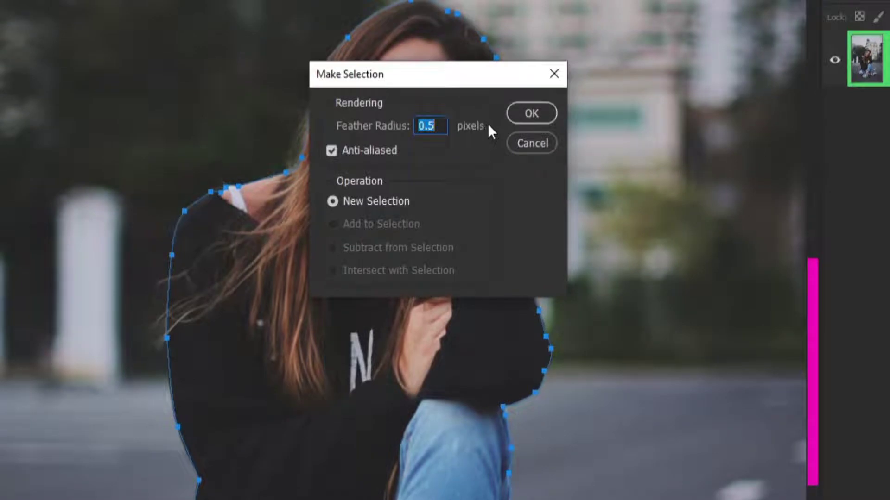
{"action": "left_click", "coordinate": [522, 120]}
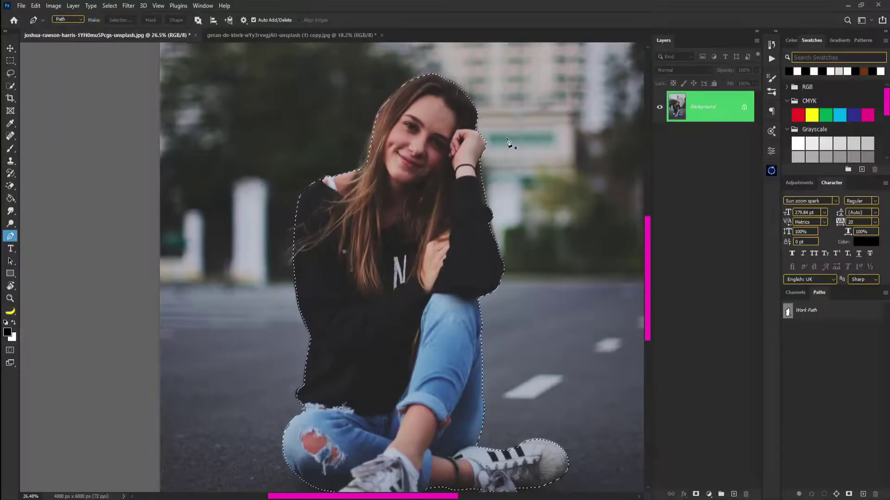
Duplicate the Background layer and add a layer mask to the copy from the active selection.
{"action": "left_click_drag", "start_coordinate": [721, 109], "coordinate": [726, 335]}
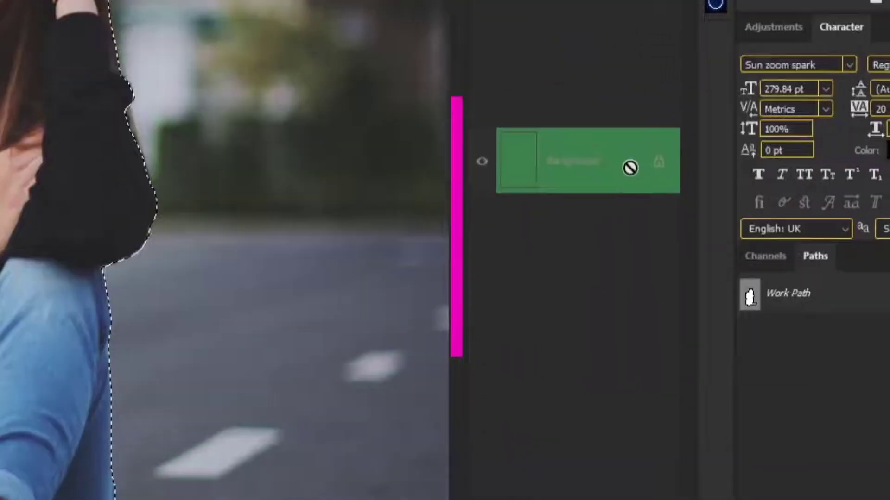
{"action": "left_click_drag", "start_coordinate": [573, 182], "coordinate": [555, 486]}
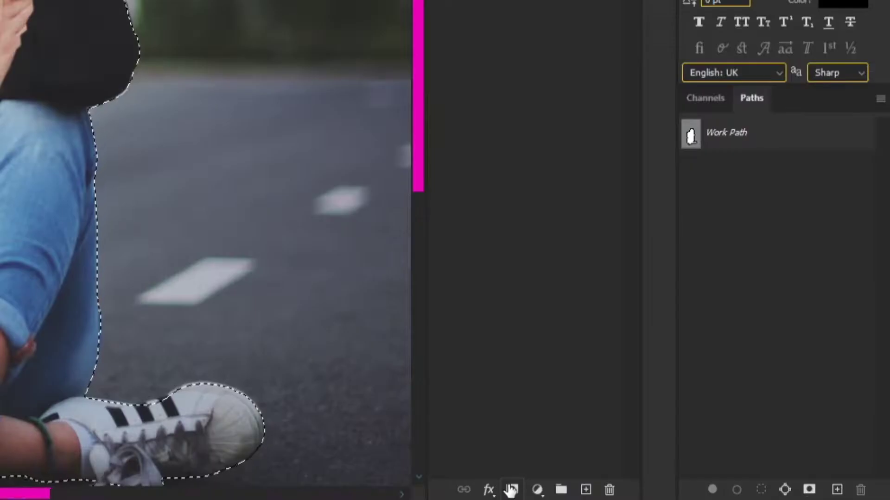
{"action": "left_click", "coordinate": [511, 489]}
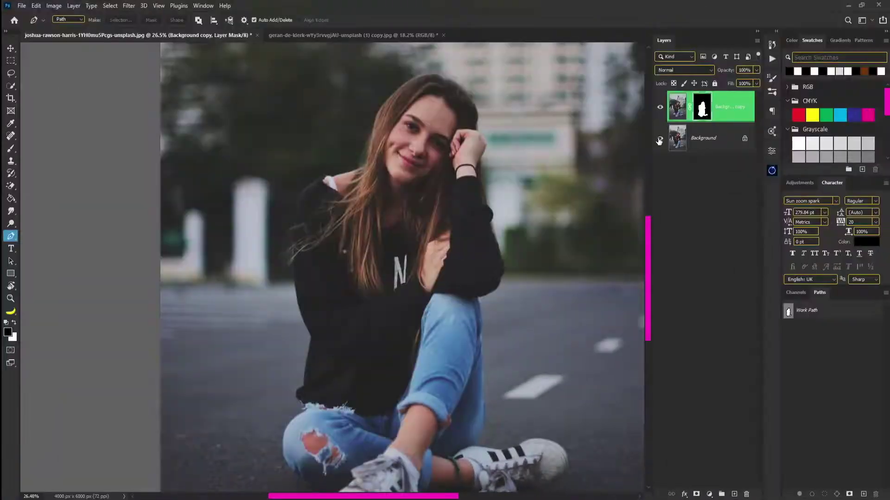
Hide the original Background layer so that only the masked woman is displayed.
{"action": "left_click", "coordinate": [660, 140]}
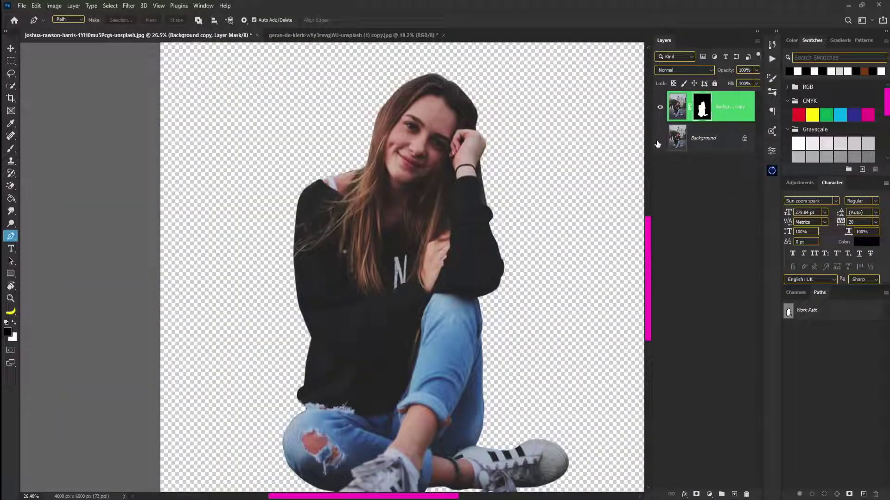
{"action": "scroll", "coordinate": [347, 355], "scroll_direction": "down", "scroll_amount": 3}
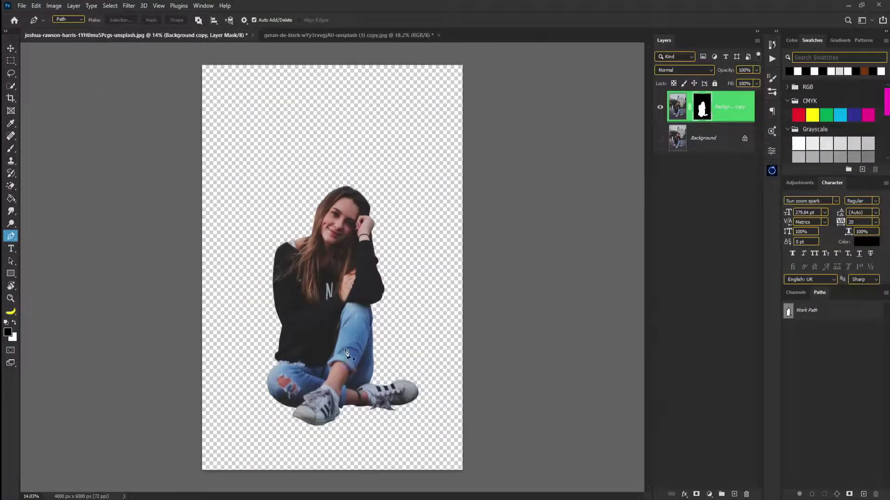
{"action": "scroll", "coordinate": [346, 355], "scroll_direction": "up", "scroll_amount": 3}
{"action": "left_click_drag", "start_coordinate": [406, 322], "coordinate": [438, 274]}
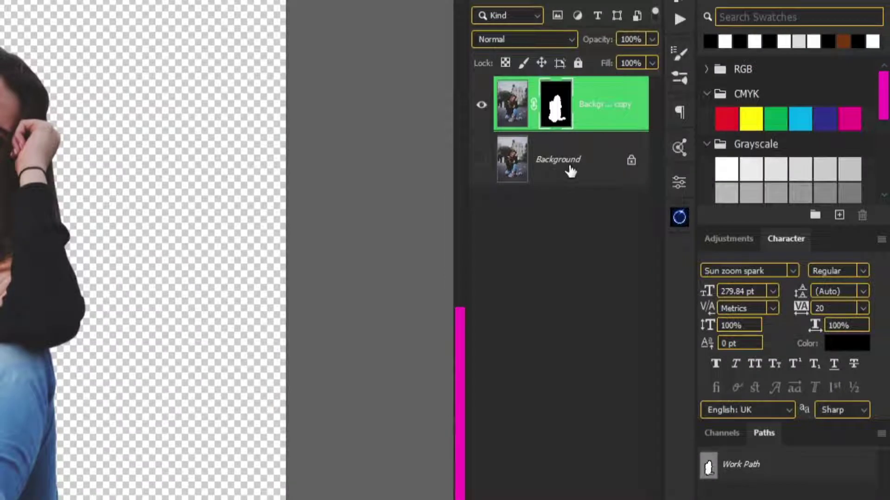
Add a black (#000000) Solid Color fill layer between the Background layer and the masked copy.
{"action": "left_click", "coordinate": [570, 169]}
{"action": "left_click", "coordinate": [568, 491]}
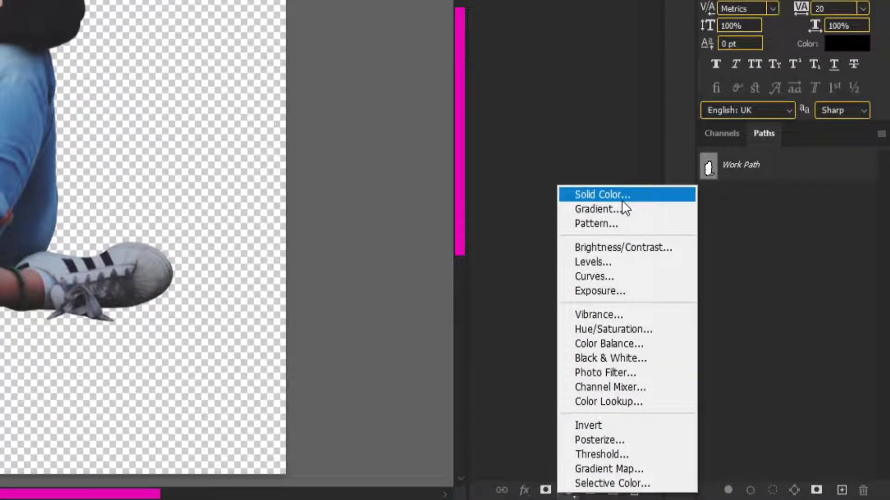
{"action": "left_click", "coordinate": [623, 201]}
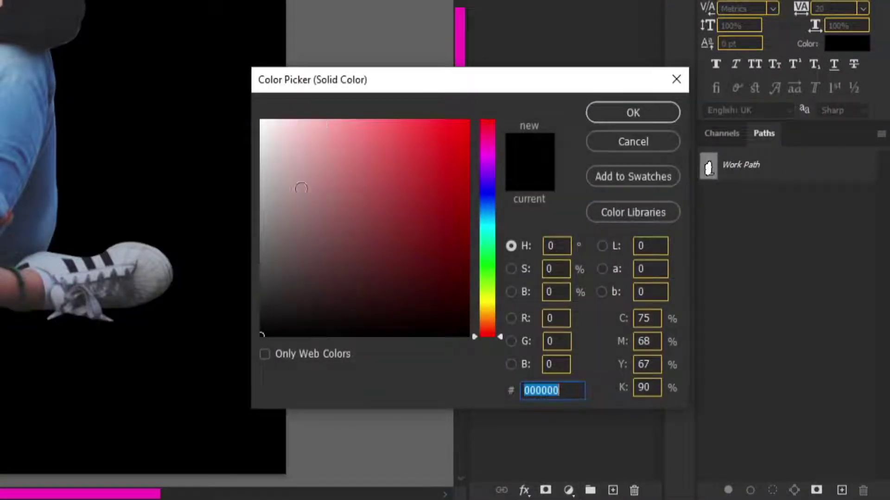
{"action": "left_click", "coordinate": [608, 118]}
Inspect the cutout's edges against the black fill and hide the Color Fill 1 layer.
{"action": "scroll", "coordinate": [406, 193], "scroll_direction": "up", "scroll_amount": 5}
{"action": "left_click_drag", "start_coordinate": [408, 193], "coordinate": [482, 232]}
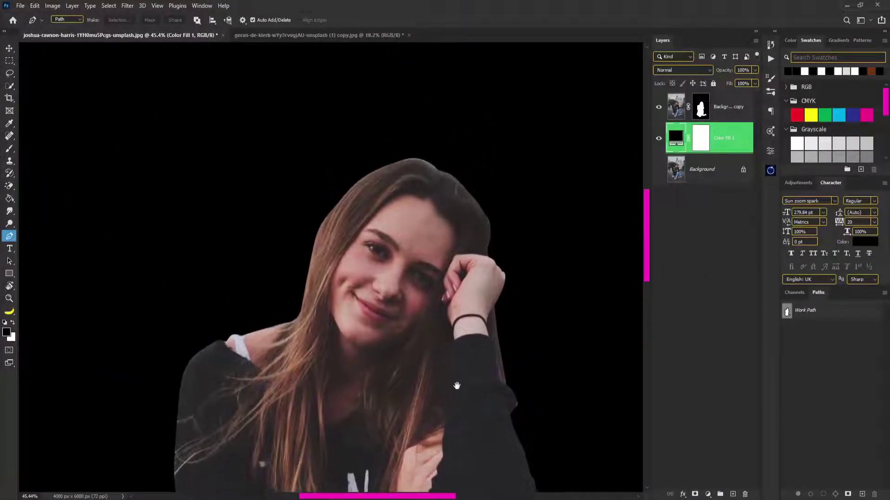
{"action": "left_click_drag", "start_coordinate": [408, 347], "coordinate": [491, 139]}
{"action": "left_click_drag", "start_coordinate": [464, 306], "coordinate": [383, 283]}
{"action": "key", "text": "ctrl+0"}
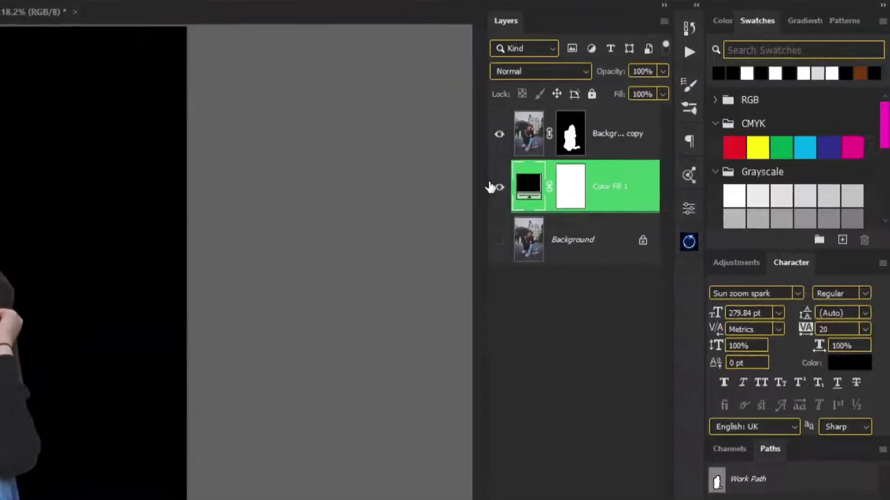
{"action": "left_click", "coordinate": [658, 138]}
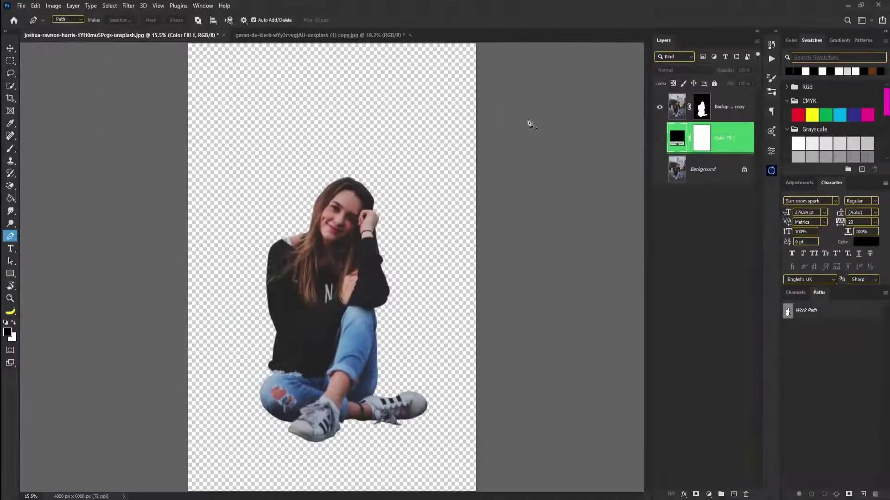
Duplicate the masked layer with its mask applied on the duplicate, and hide the masked source layer.
{"action": "left_click", "coordinate": [717, 112]}
{"action": "left_click_drag", "start_coordinate": [704, 110], "coordinate": [733, 494]}
{"action": "right_click", "coordinate": [569, 131]}
{"action": "left_click", "coordinate": [597, 174]}
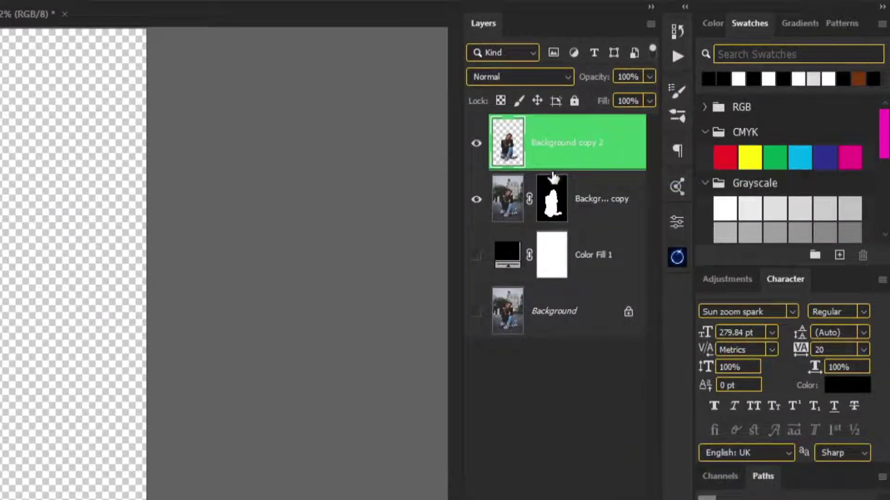
{"action": "left_click", "coordinate": [476, 199]}
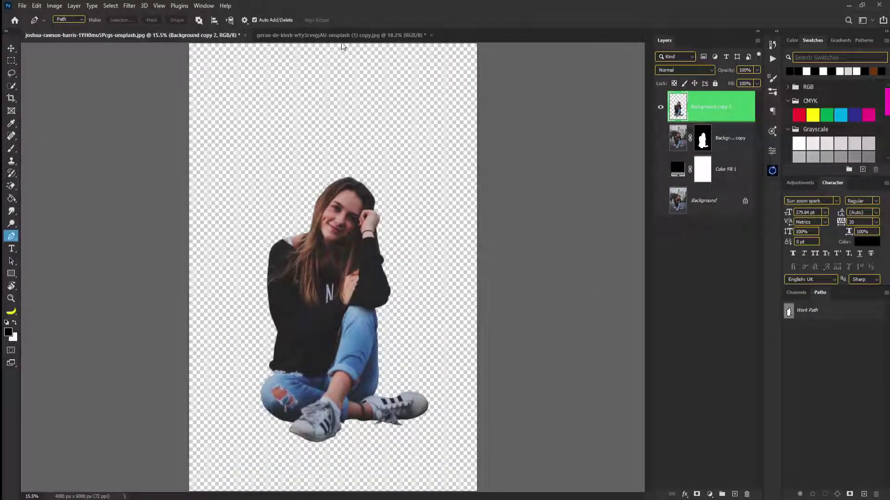
Compare the rock-and-sky image with the woman's cutout, briefly showing the original Background layer behind her.
{"action": "left_click", "coordinate": [336, 37]}
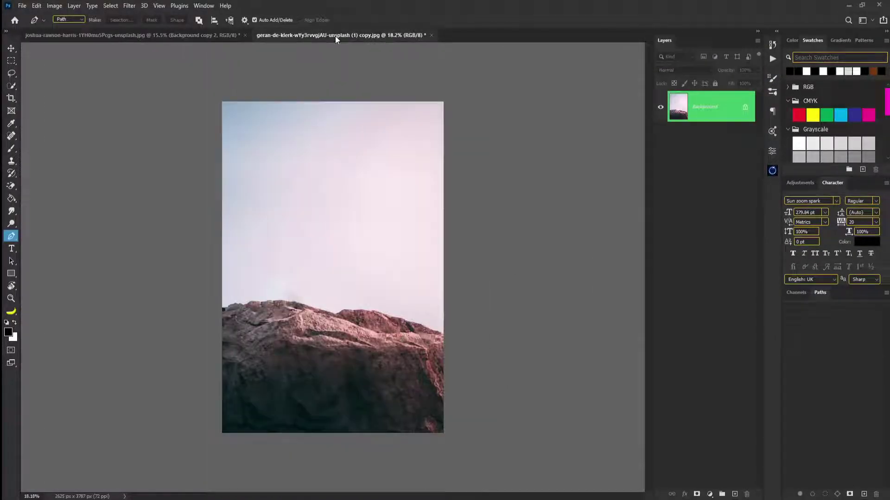
{"action": "left_click", "coordinate": [15, 50]}
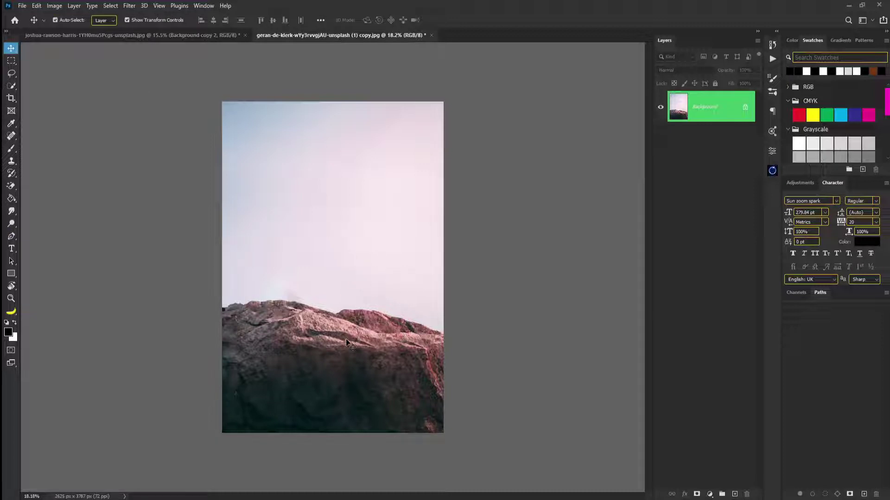
{"action": "left_click", "coordinate": [142, 36]}
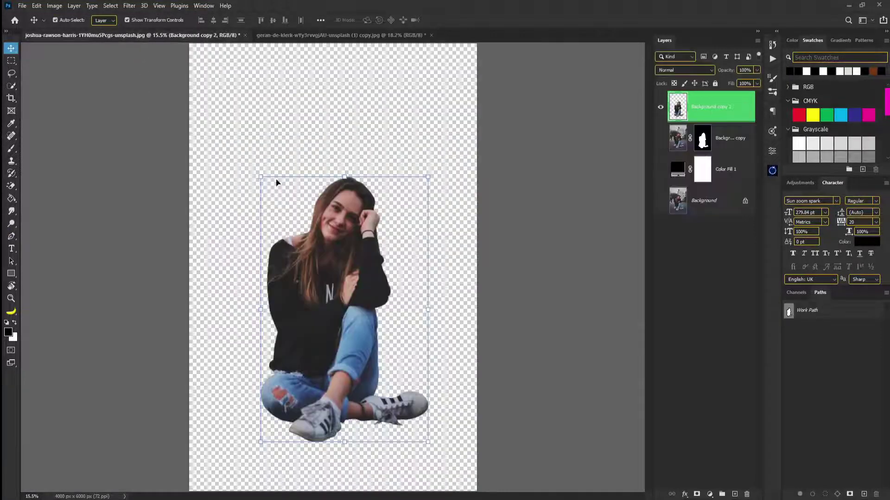
{"action": "left_click", "coordinate": [660, 138]}
{"action": "left_click", "coordinate": [661, 200]}
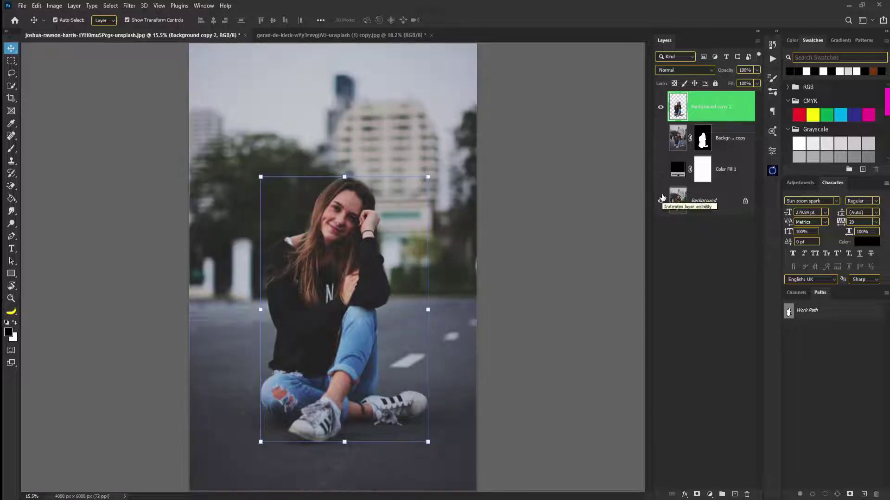
{"action": "left_click", "coordinate": [661, 200]}
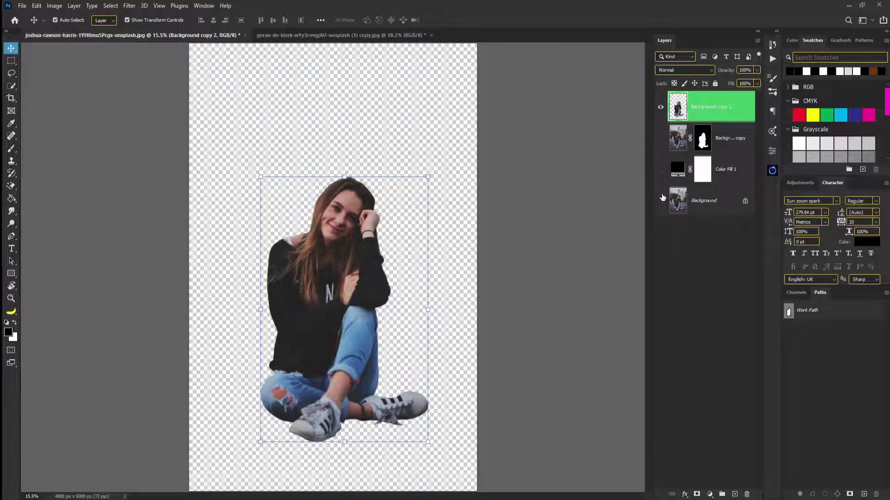
Apply Match Color to the cutout layer, using the Background layer of the geran-de-klerk rock-and-sky image as the source.
{"action": "left_click", "coordinate": [60, 6]}
{"action": "mouse_move", "coordinate": [117, 62]}
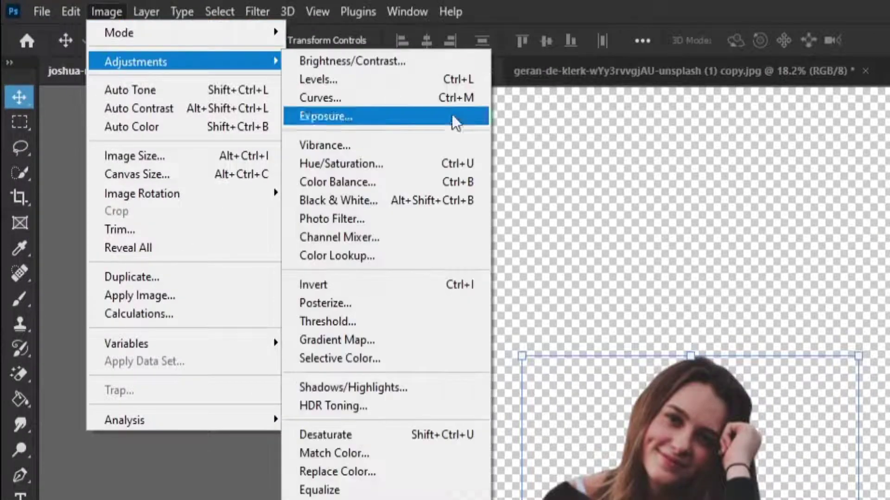
{"action": "left_click", "coordinate": [374, 453]}
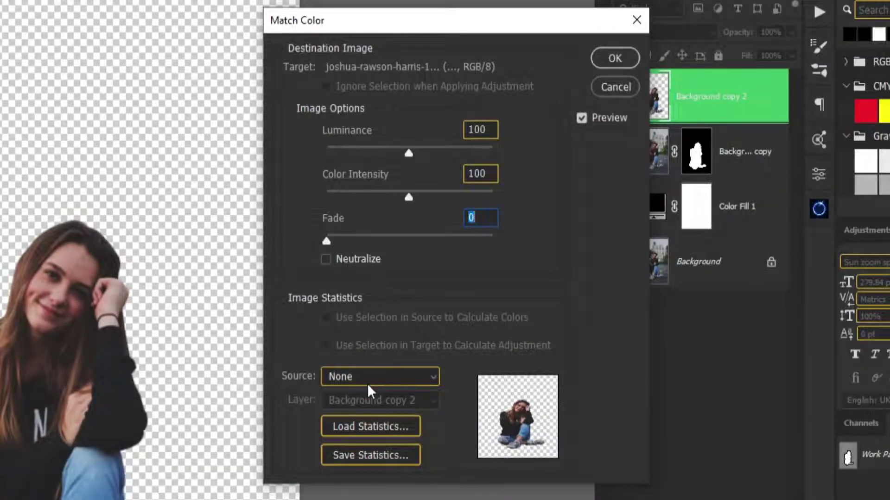
{"action": "left_click", "coordinate": [369, 379]}
{"action": "left_click", "coordinate": [363, 418]}
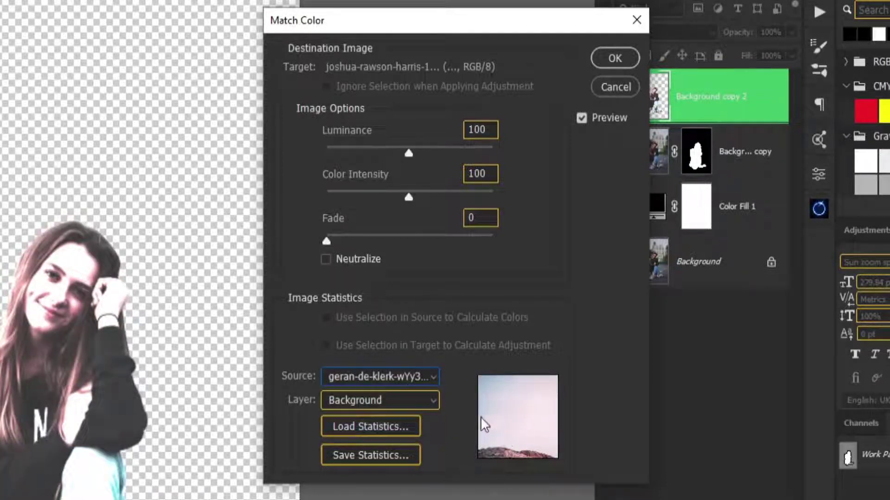
Set the Match Color options to Luminance 67, Color Intensity 108 and Fade 46, and apply them to the cutout.
{"action": "left_click", "coordinate": [378, 193]}
{"action": "left_click", "coordinate": [408, 193]}
{"action": "left_click", "coordinate": [384, 194]}
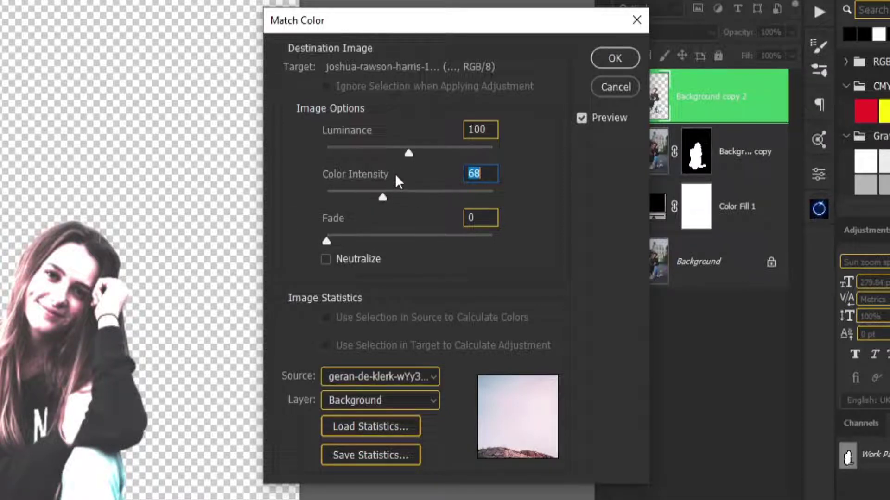
{"action": "left_click", "coordinate": [432, 152]}
{"action": "left_click", "coordinate": [382, 147]}
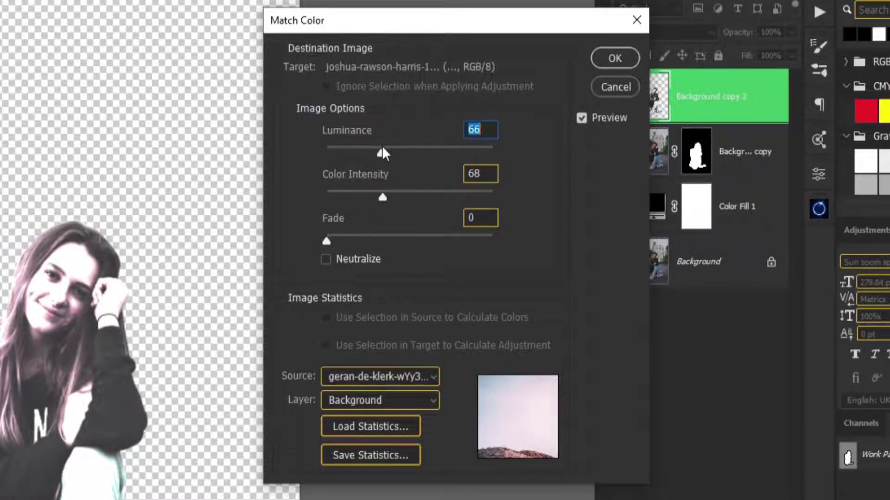
{"action": "left_click", "coordinate": [378, 239]}
{"action": "left_click", "coordinate": [416, 194]}
{"action": "left_click", "coordinate": [418, 153]}
{"action": "left_click", "coordinate": [382, 149]}
{"action": "left_click", "coordinate": [403, 239]}
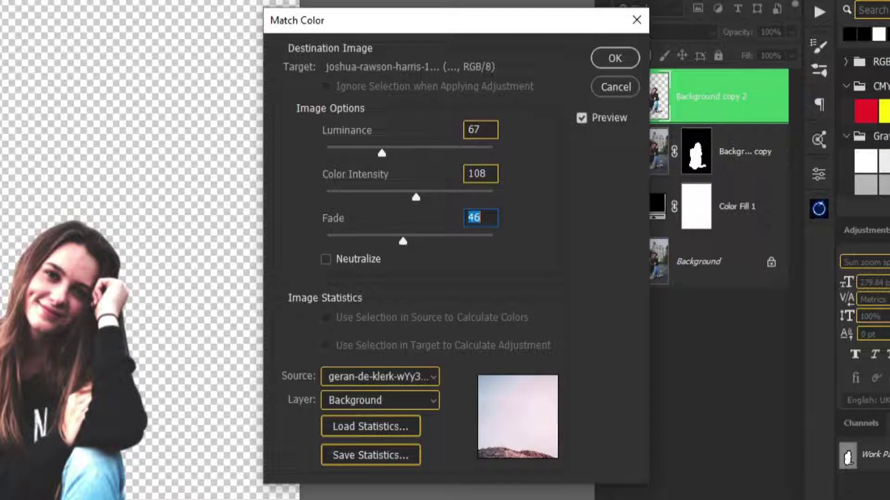
{"action": "left_click", "coordinate": [609, 60]}
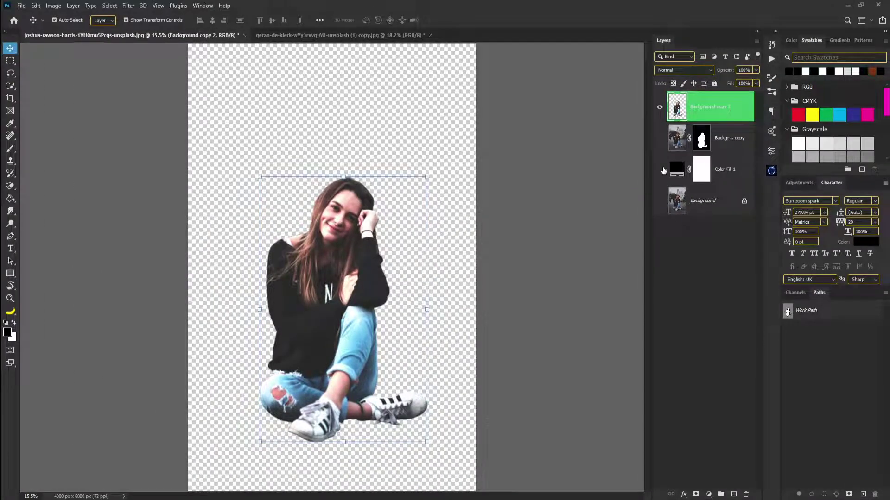
Compare the color-matched cutout with the unadjusted masked copy and inspect the woman's face and hair up close.
{"action": "left_click", "coordinate": [658, 115]}
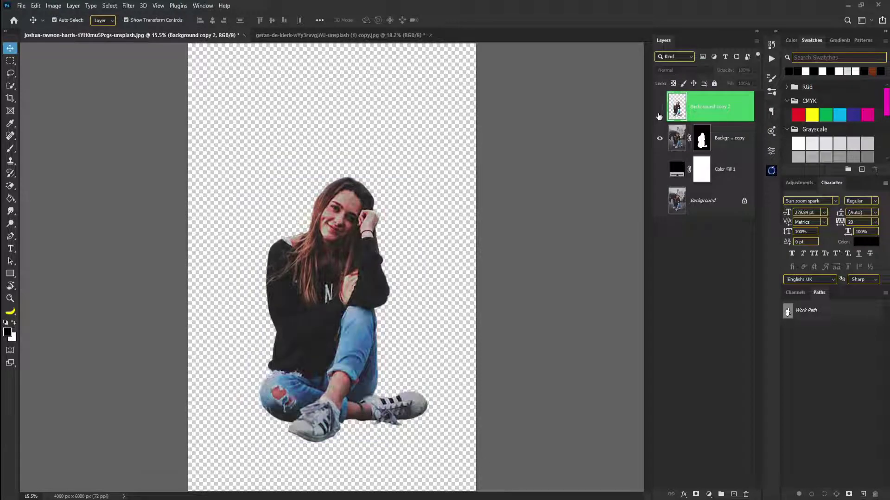
{"action": "left_click", "coordinate": [659, 108]}
{"action": "scroll", "coordinate": [338, 221], "scroll_direction": "up", "scroll_amount": 6}
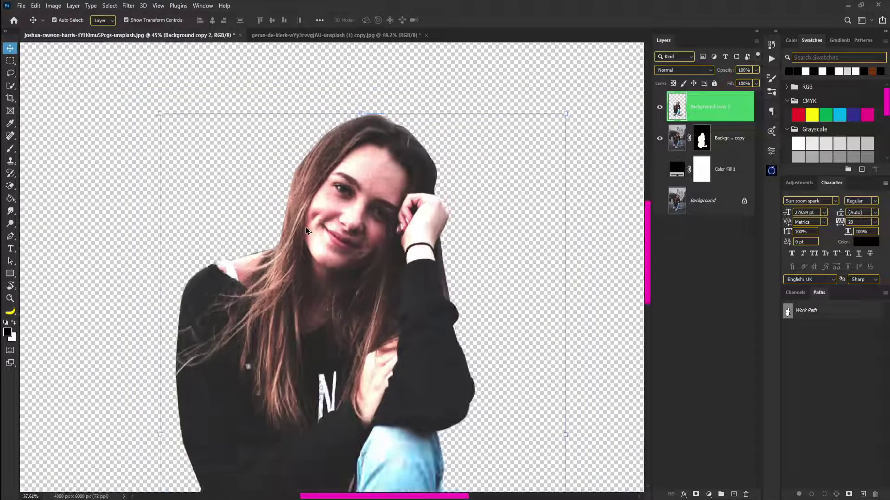
{"action": "scroll", "coordinate": [307, 232], "scroll_direction": "down", "scroll_amount": 6}
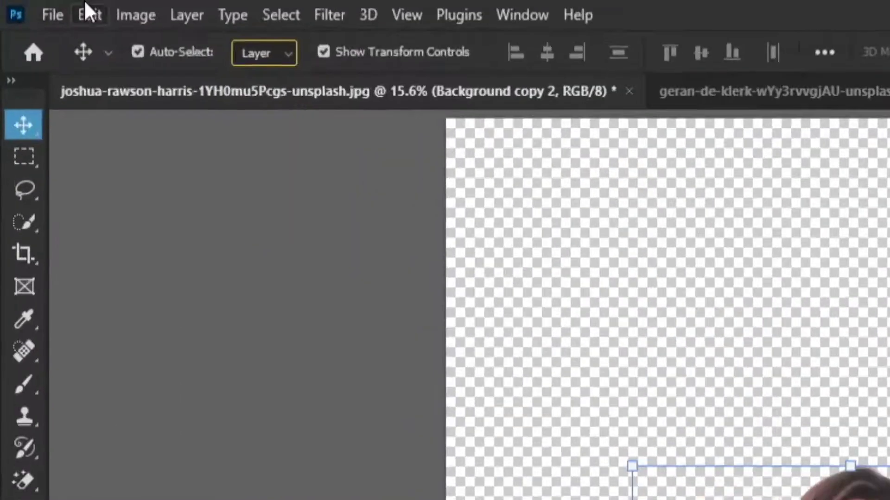
Copy the color-matched cutout layer and paste it into the geran-de-klerk rock-and-sky document.
{"action": "left_click", "coordinate": [35, 6]}
{"action": "left_click", "coordinate": [46, 71]}
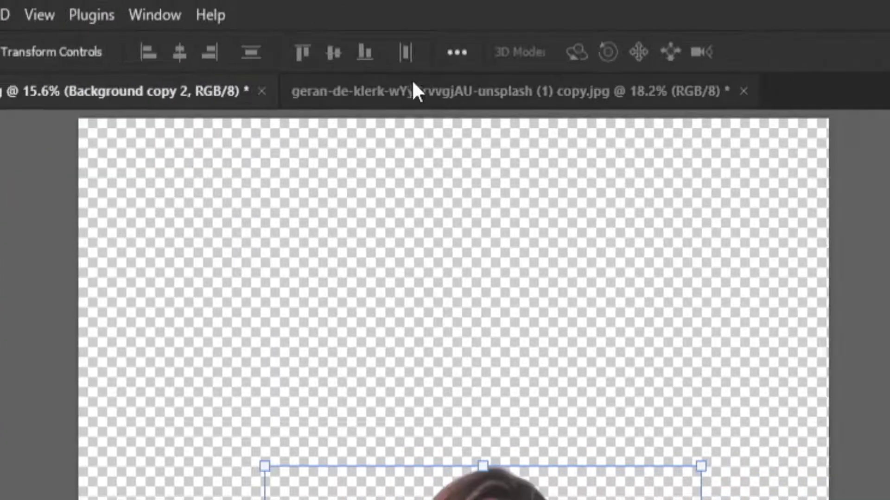
{"action": "left_click", "coordinate": [781, 90]}
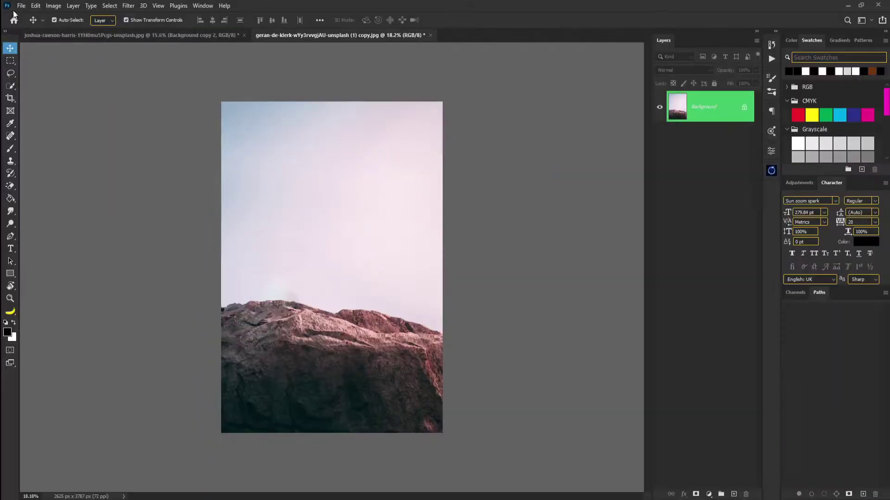
{"action": "left_click", "coordinate": [33, 6]}
{"action": "left_click", "coordinate": [44, 91]}
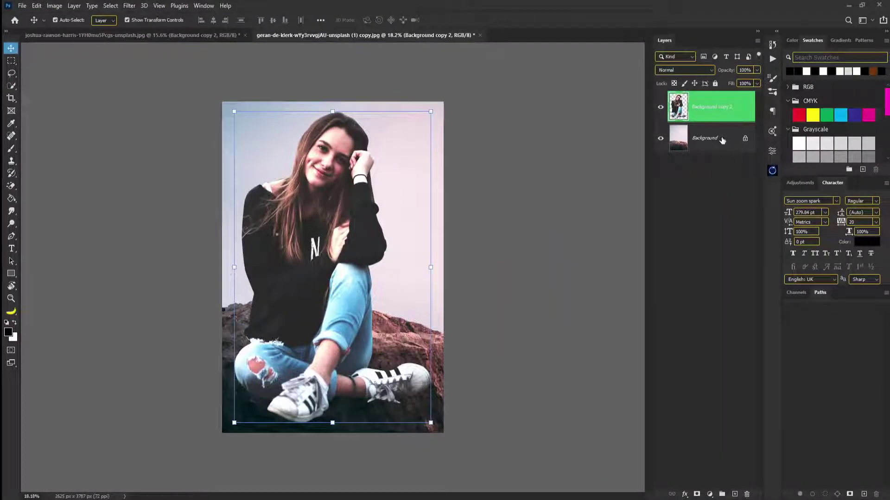
{"action": "left_click_drag", "start_coordinate": [429, 111], "coordinate": [394, 143]}
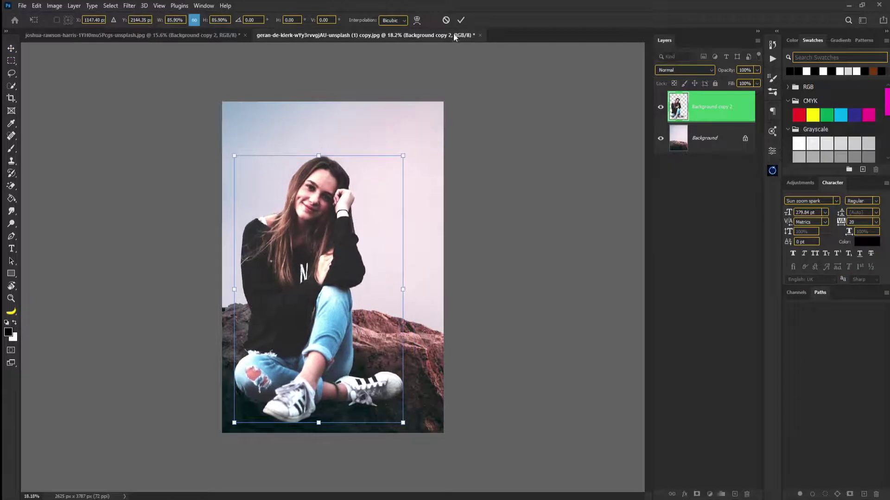
{"action": "left_click", "coordinate": [446, 20]}
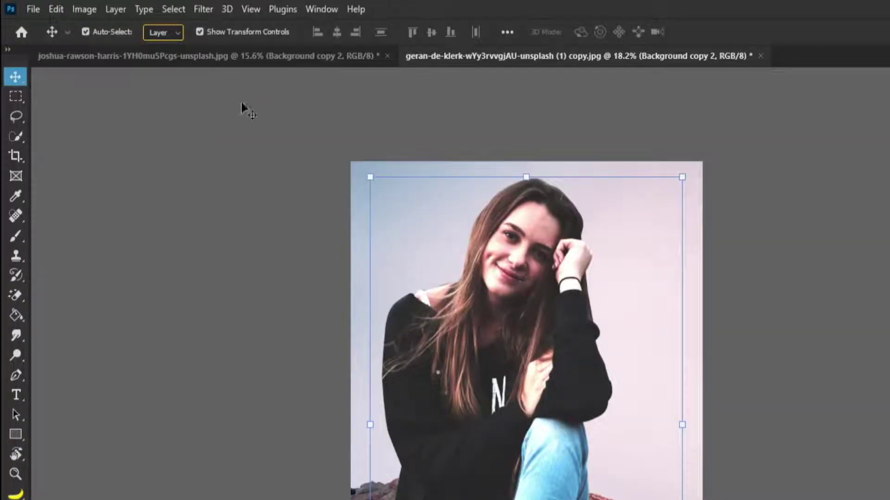
{"action": "left_click", "coordinate": [199, 32]}
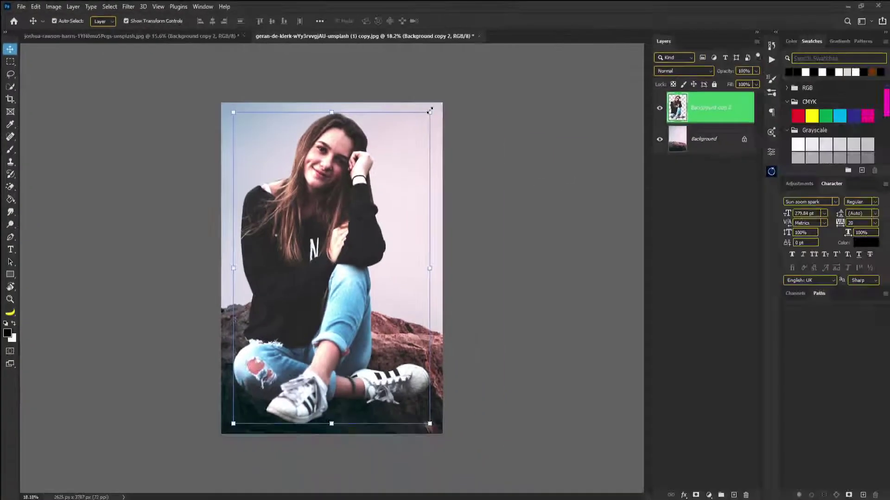
Scale the pasted woman proportionally to 44.67% and position her sitting on top of the rock.
{"action": "left_click_drag", "start_coordinate": [678, 178], "coordinate": [564, 402]}
{"action": "left_click_drag", "start_coordinate": [355, 253], "coordinate": [331, 280]}
{"action": "left_click_drag", "start_coordinate": [295, 347], "coordinate": [345, 251]}
{"action": "left_click_drag", "start_coordinate": [371, 191], "coordinate": [363, 218]}
{"action": "left_click_drag", "start_coordinate": [331, 278], "coordinate": [335, 279]}
{"action": "left_click_drag", "start_coordinate": [371, 214], "coordinate": [384, 195]}
{"action": "left_click_drag", "start_coordinate": [337, 245], "coordinate": [340, 243]}
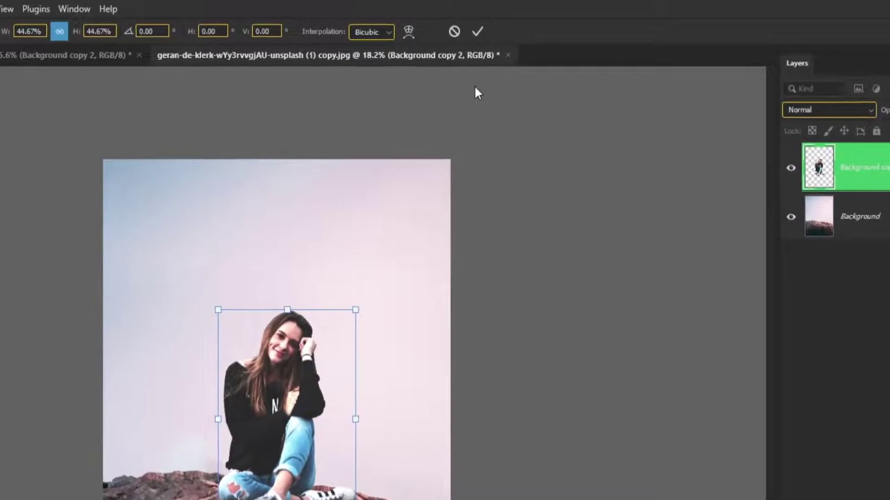
{"action": "left_click", "coordinate": [477, 31]}
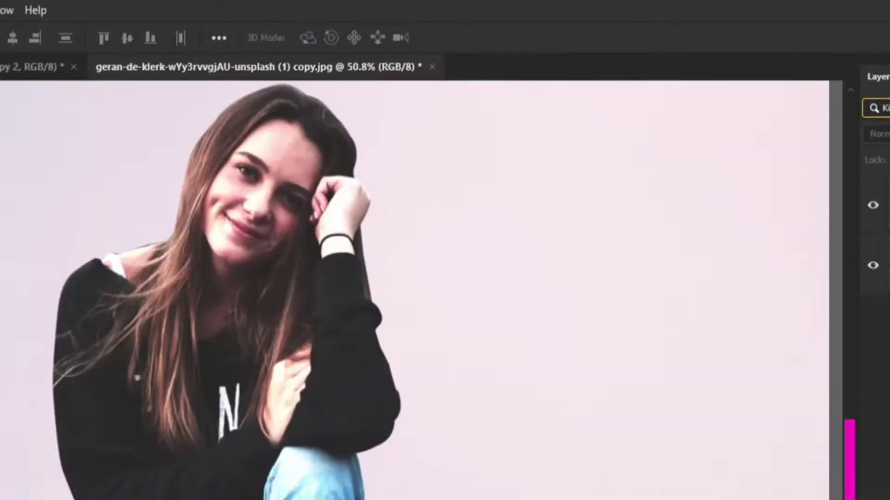
Examine the placed woman up close and in full view to judge how she fits the rock and sky.
{"action": "left_click_drag", "start_coordinate": [421, 255], "coordinate": [414, 331]}
{"action": "left_click_drag", "start_coordinate": [415, 403], "coordinate": [430, 299]}
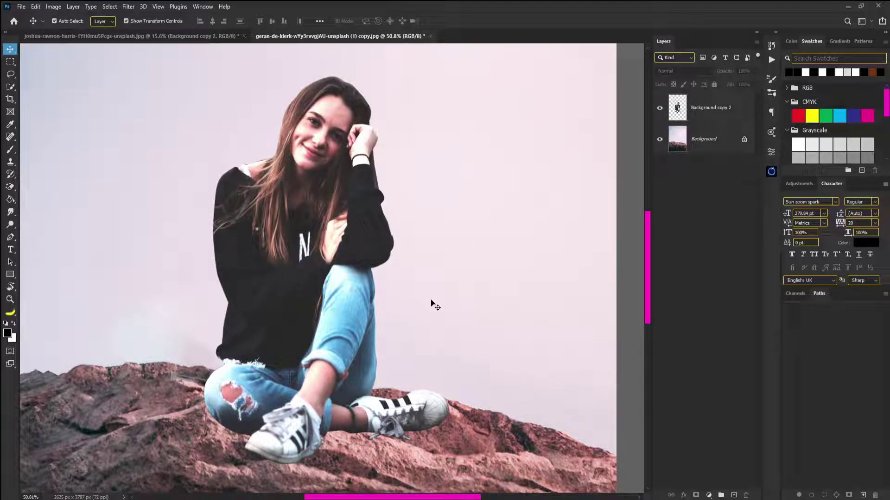
{"action": "left_click", "coordinate": [129, 7]}
{"action": "left_click", "coordinate": [712, 109]}
{"action": "left_click", "coordinate": [716, 108]}
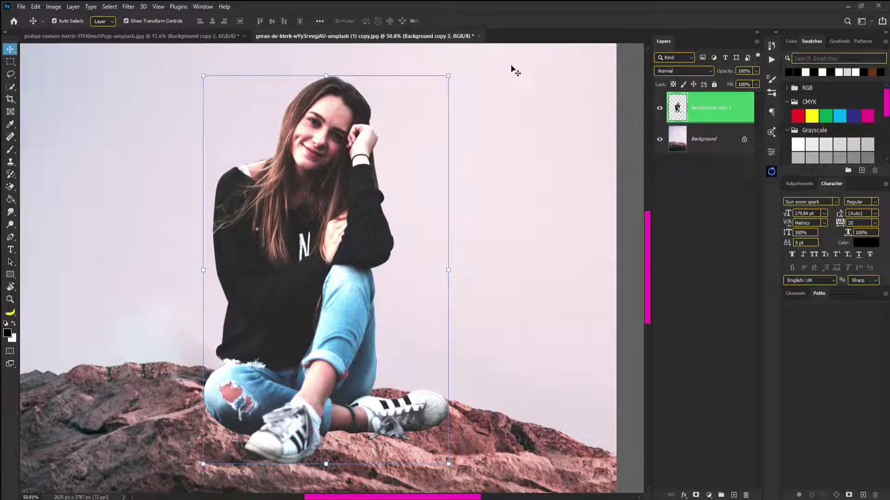
{"action": "scroll", "coordinate": [446, 219], "scroll_direction": "down", "scroll_amount": 5}
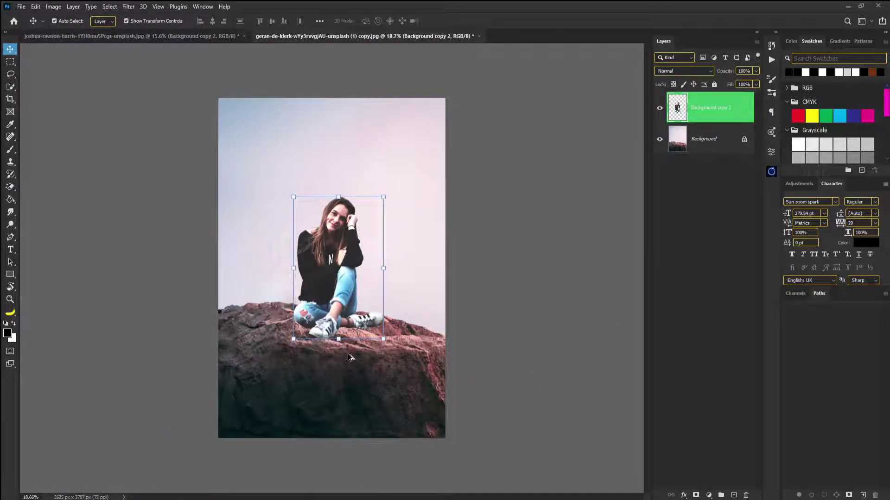
{"action": "scroll", "coordinate": [350, 336], "scroll_direction": "up", "scroll_amount": 5}
{"action": "scroll", "coordinate": [295, 334], "scroll_direction": "down", "scroll_amount": 4}
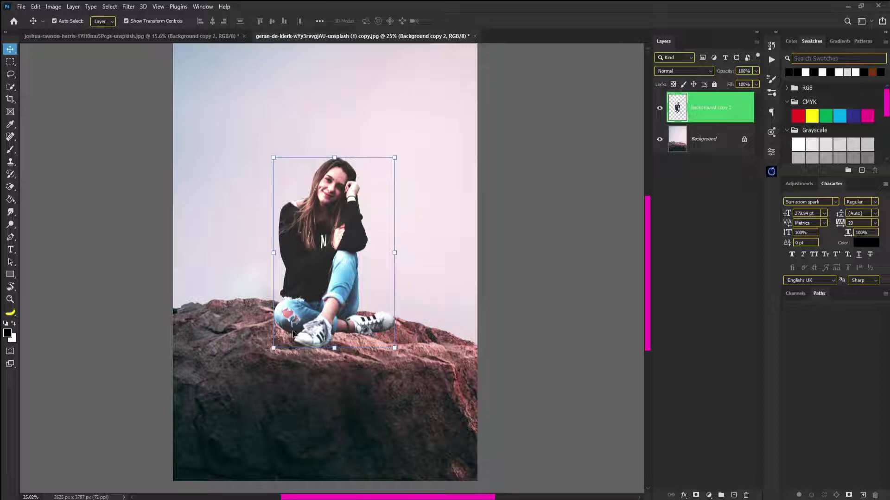
{"action": "scroll", "coordinate": [231, 379], "scroll_direction": "down", "scroll_amount": 4}
{"action": "left_click", "coordinate": [451, 359]}
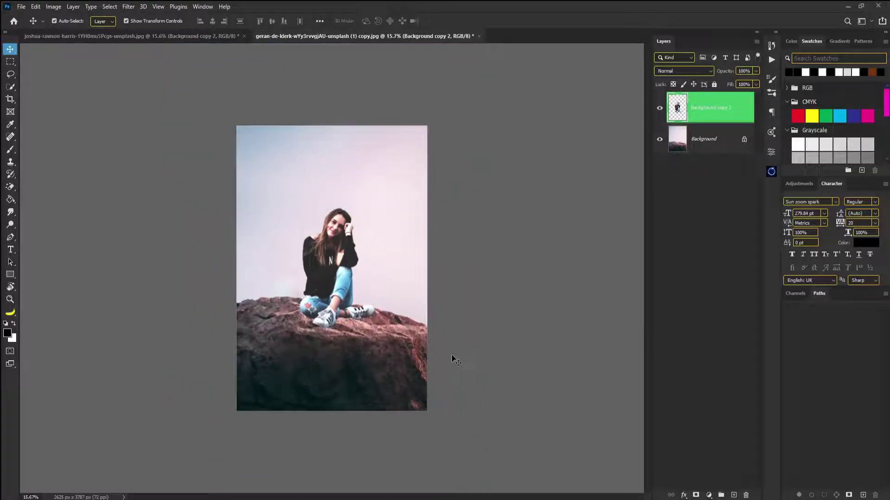
{"action": "scroll", "coordinate": [332, 305], "scroll_direction": "up", "scroll_amount": 7}
{"action": "scroll", "coordinate": [332, 306], "scroll_direction": "up", "scroll_amount": 2}
{"action": "scroll", "coordinate": [332, 306], "scroll_direction": "down", "scroll_amount": 4}
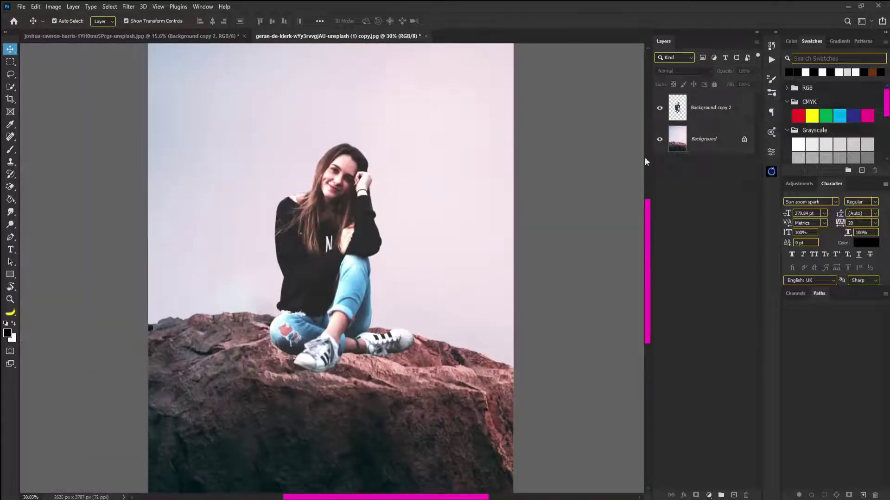
Add a Levels adjustment above the woman's layer with the white output level at 155, and clip it to that layer.
{"action": "left_click", "coordinate": [725, 106]}
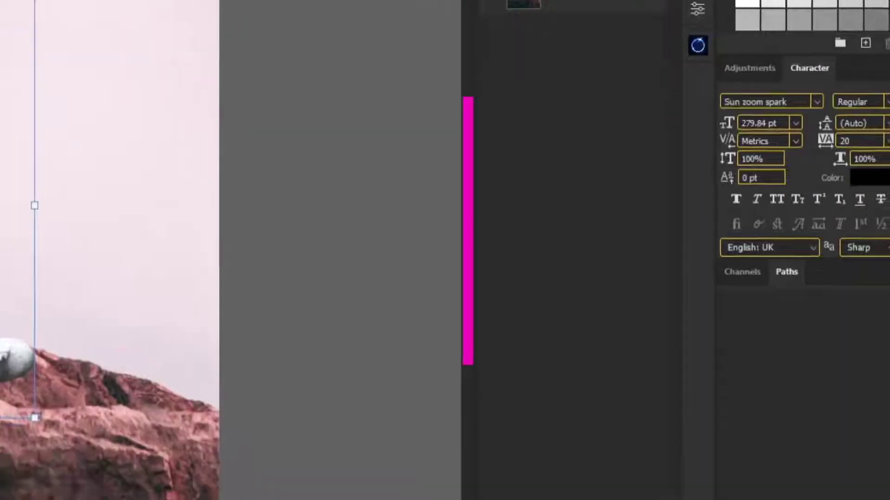
{"action": "left_click", "coordinate": [539, 487]}
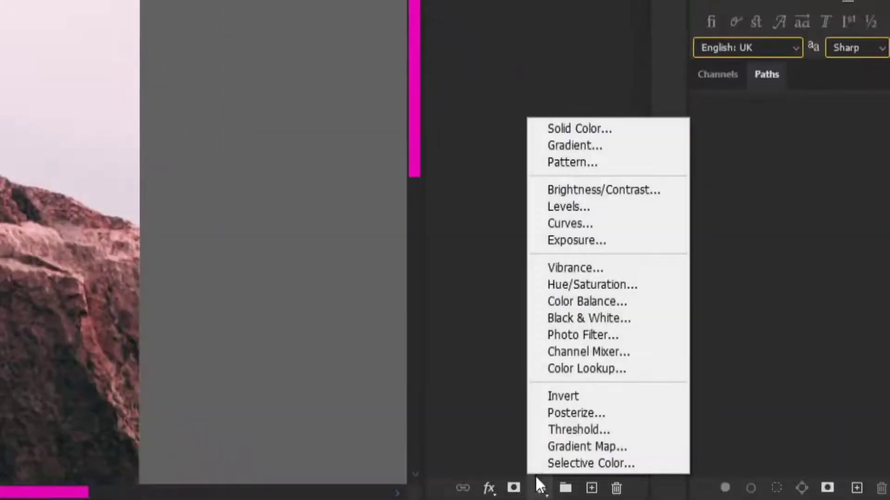
{"action": "left_click", "coordinate": [589, 207]}
{"action": "left_click_drag", "start_coordinate": [820, 354], "coordinate": [752, 355]}
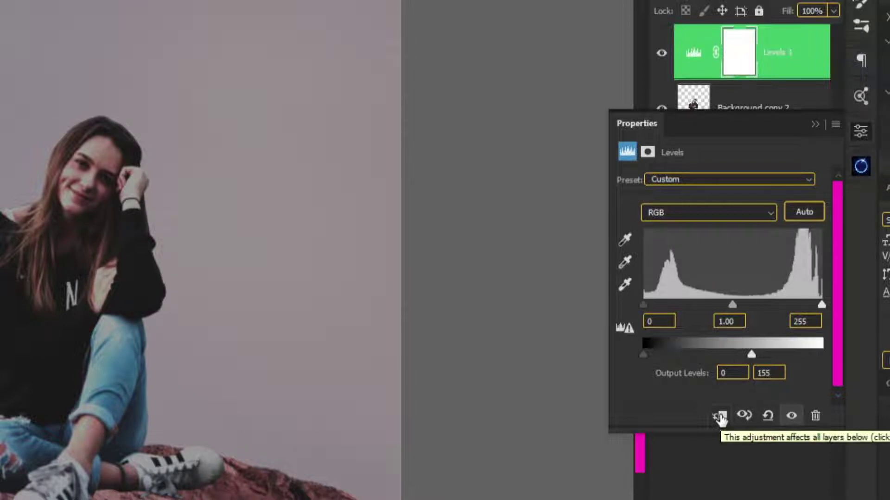
{"action": "left_click", "coordinate": [719, 417]}
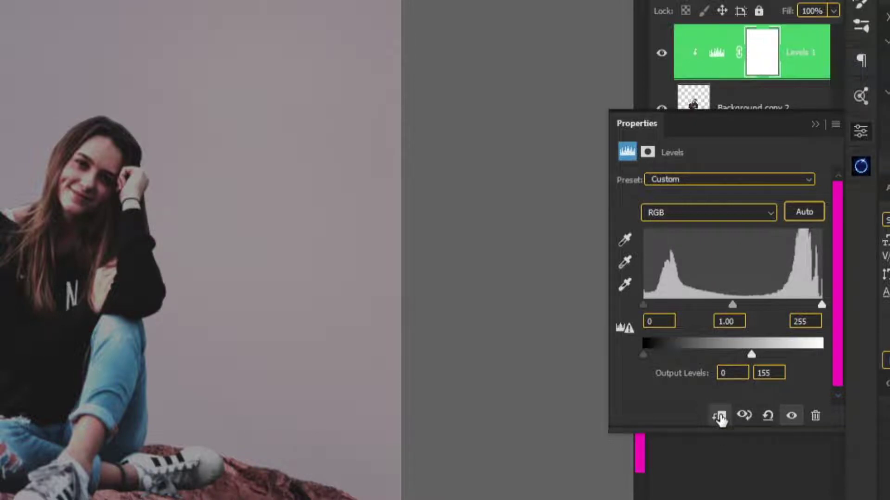
{"action": "left_click", "coordinate": [815, 124]}
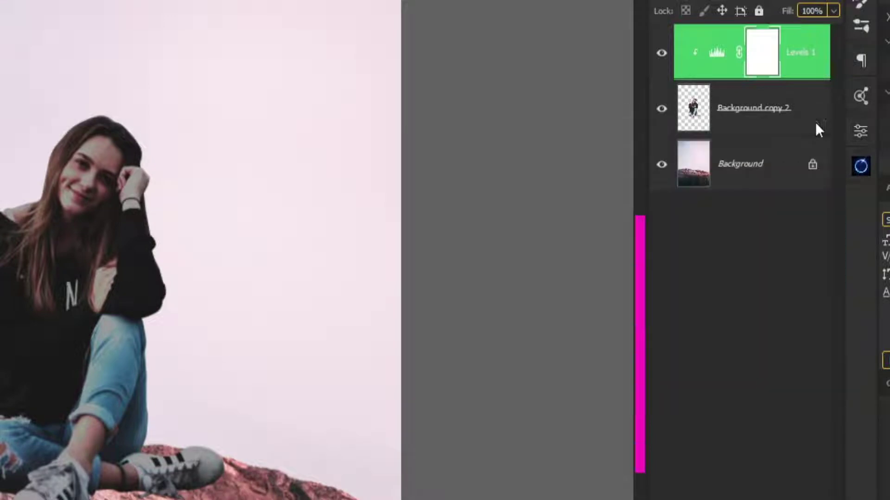
Compare the woman with and without the Levels 1 adjustment by switching its visibility repeatedly.
{"action": "left_click", "coordinate": [662, 58]}
{"action": "left_click", "coordinate": [661, 58]}
{"action": "left_click", "coordinate": [661, 57]}
{"action": "left_click", "coordinate": [661, 58]}
{"action": "left_click", "coordinate": [661, 58]}
{"action": "left_click", "coordinate": [662, 58]}
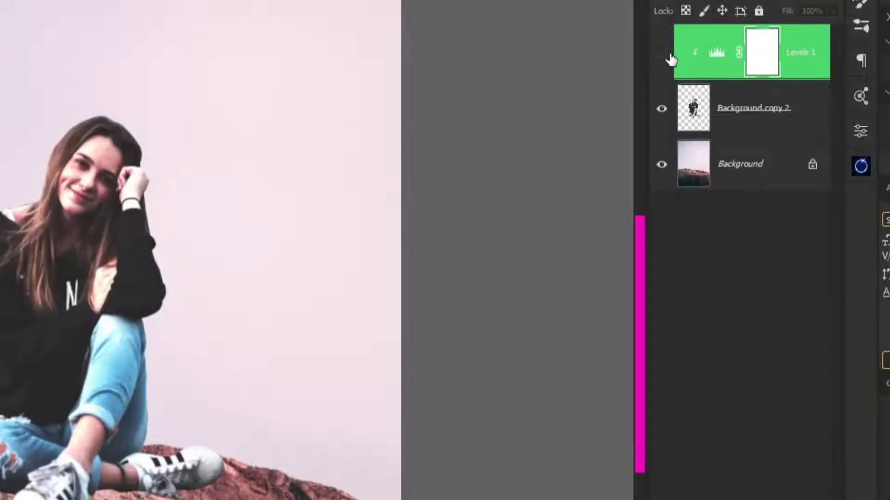
Show the Levels 1 adjustment again and set its white output level to 137.
{"action": "left_click", "coordinate": [661, 54]}
{"action": "double_click", "coordinate": [716, 52]}
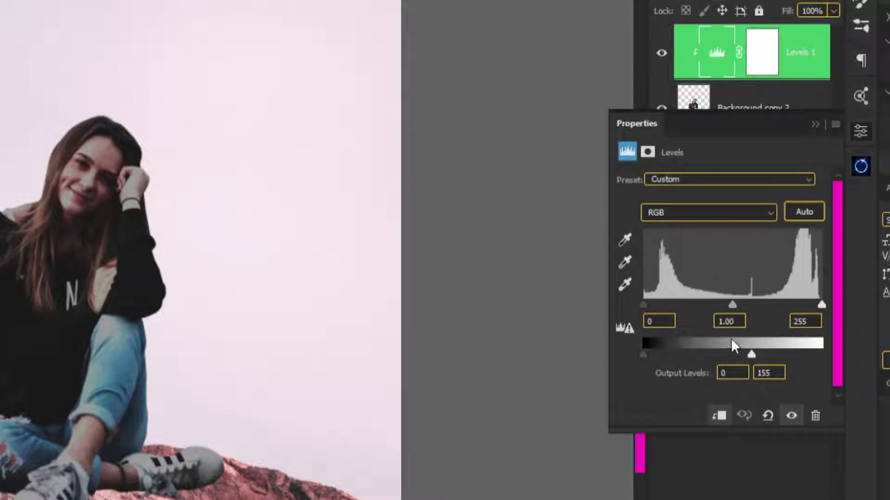
{"action": "mouse_move", "coordinate": [749, 352]}
{"action": "left_mouse_down"}
{"action": "mouse_move", "coordinate": [724, 348]}
{"action": "mouse_move", "coordinate": [747, 346]}
{"action": "mouse_move", "coordinate": [737, 346]}
{"action": "left_mouse_up"}
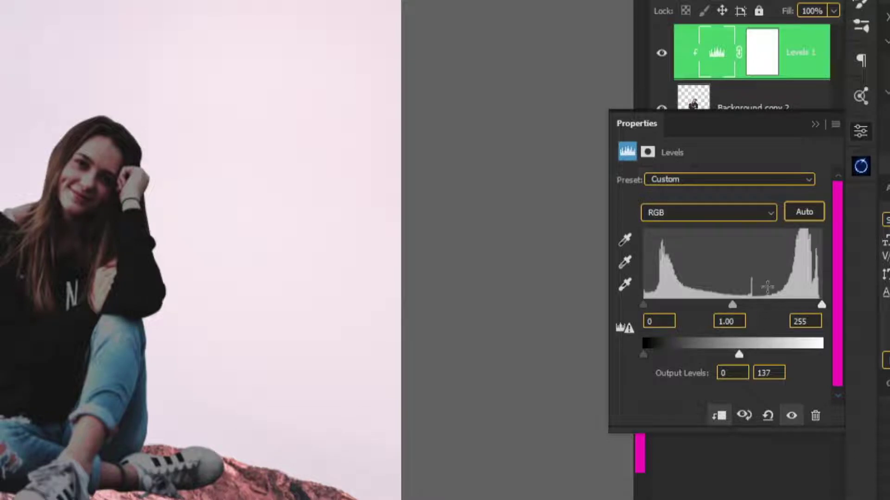
{"action": "left_click", "coordinate": [815, 125]}
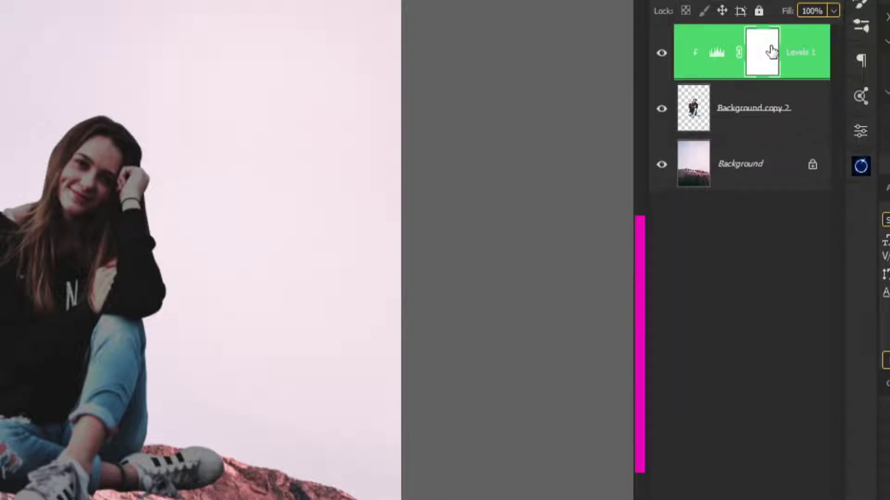
Invert the Levels 1 mask to black and set up a white Soft Round brush at 69 px with 0% hardness.
{"action": "key", "text": "ctrl+i"}
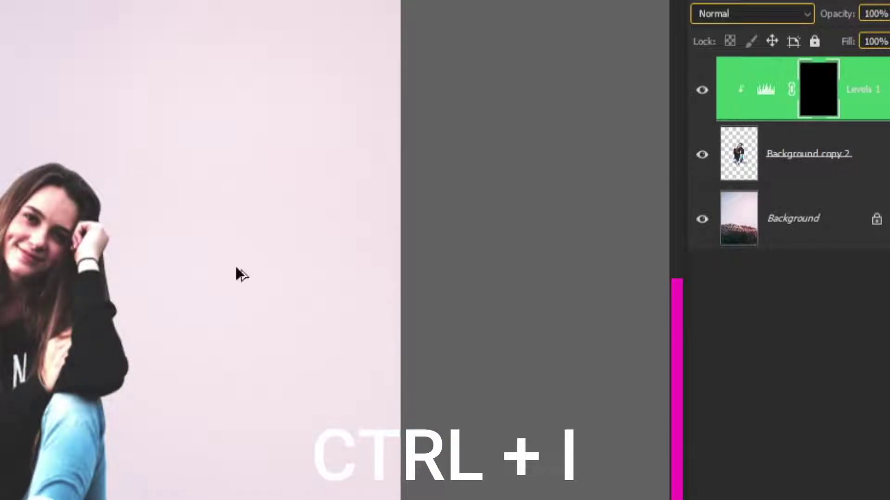
{"action": "scroll", "coordinate": [28, 325], "scroll_direction": "up", "scroll_amount": 5}
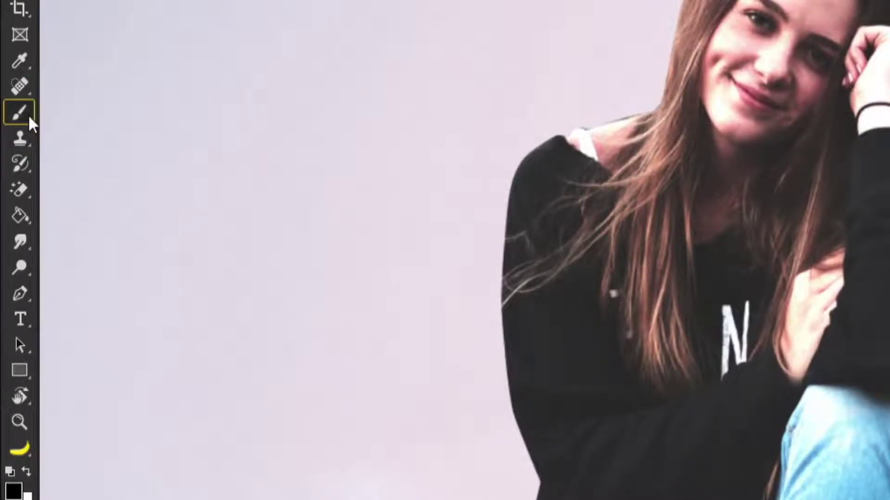
{"action": "left_click", "coordinate": [28, 115]}
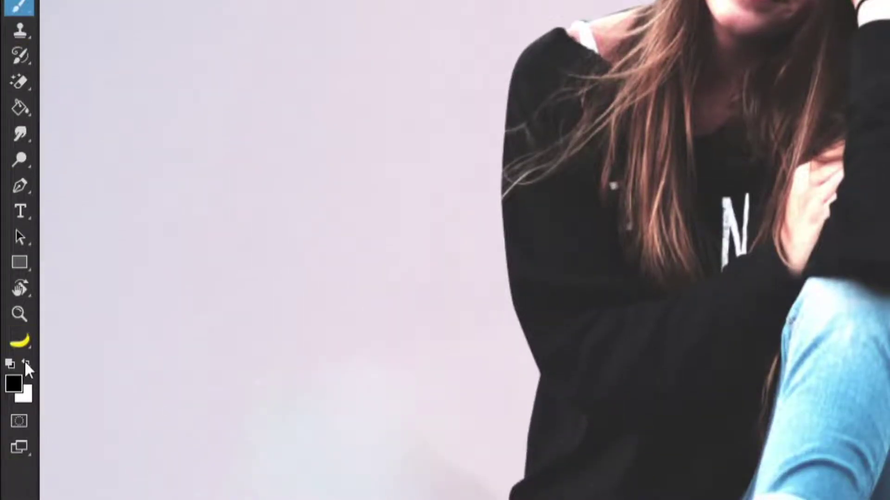
{"action": "left_click", "coordinate": [26, 363]}
{"action": "left_click_drag", "start_coordinate": [618, 330], "coordinate": [449, 274]}
{"action": "right_click", "coordinate": [515, 124]}
{"action": "left_click_drag", "start_coordinate": [721, 172], "coordinate": [636, 169]}
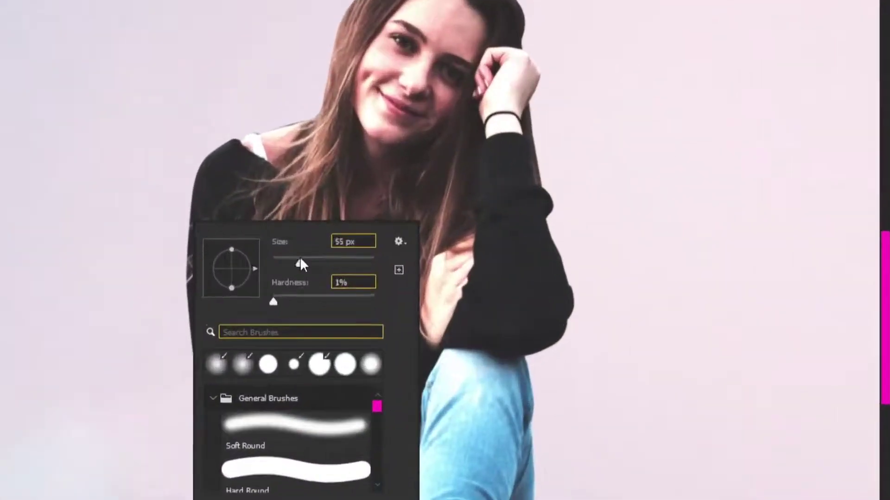
{"action": "left_click", "coordinate": [286, 427]}
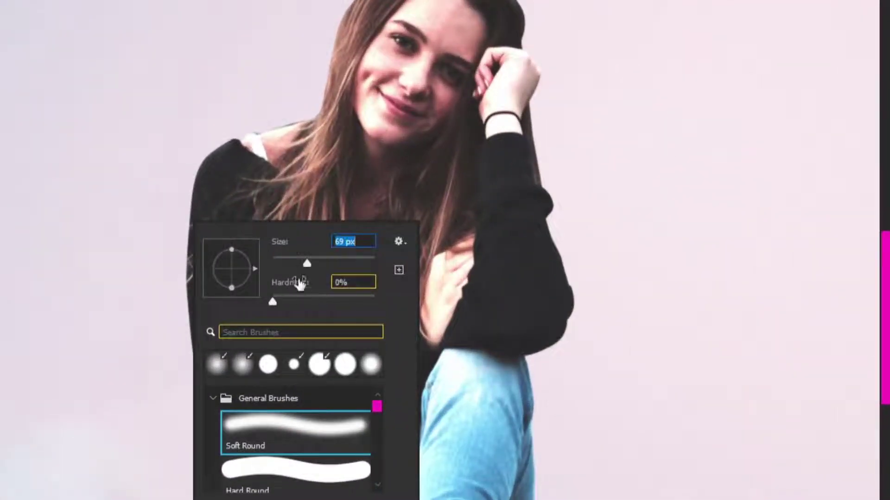
Try darkening the outer edge of the ripped knee by painting white on the Levels 1 mask.
{"action": "mouse_move", "coordinate": [121, 340]}
{"action": "left_mouse_down"}
{"action": "mouse_move", "coordinate": [162, 331]}
{"action": "mouse_move", "coordinate": [153, 331]}
{"action": "left_mouse_up"}
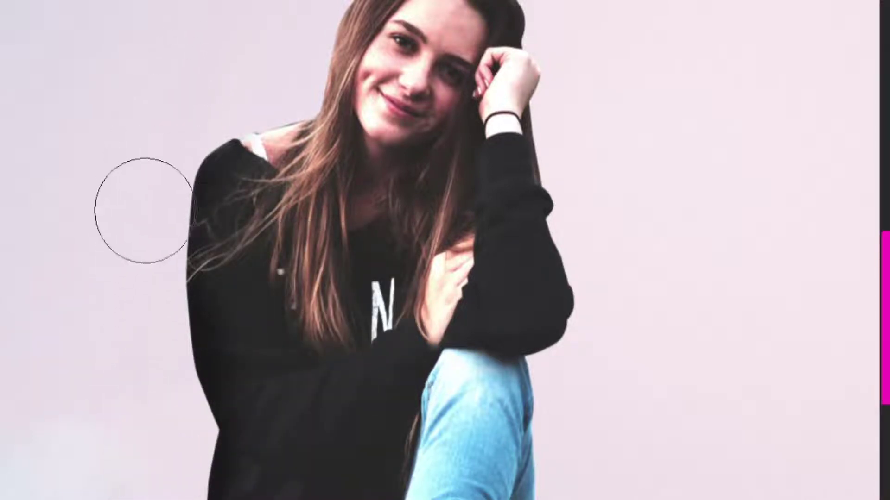
{"action": "mouse_move", "coordinate": [162, 499]}
{"action": "left_mouse_down"}
{"action": "mouse_move", "coordinate": [181, 477]}
{"action": "mouse_move", "coordinate": [285, 205]}
{"action": "left_mouse_up"}
{"action": "scroll", "coordinate": [318, 404], "scroll_direction": "up", "scroll_amount": 4}
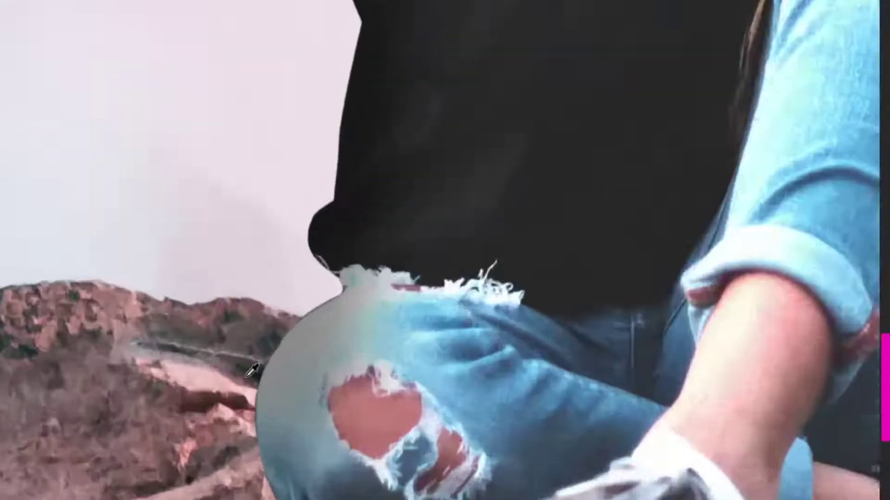
{"action": "mouse_move", "coordinate": [332, 389]}
{"action": "left_mouse_down"}
{"action": "mouse_move", "coordinate": [113, 365]}
{"action": "mouse_move", "coordinate": [130, 367]}
{"action": "left_mouse_up"}
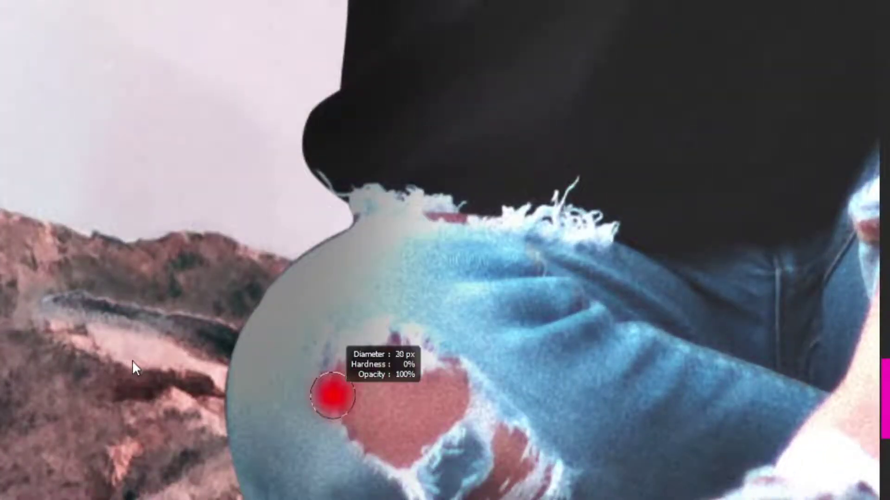
{"action": "scroll", "coordinate": [364, 391], "scroll_direction": "down", "scroll_amount": 6}
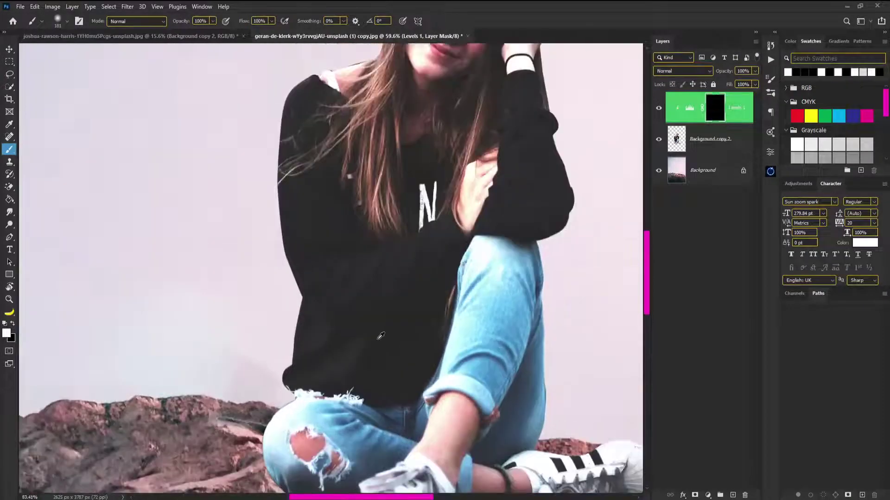
Paint white on the Levels 1 mask at 63% brush opacity to darken the sweater and the underside of the bent knee.
{"action": "scroll", "coordinate": [381, 336], "scroll_direction": "up", "scroll_amount": 1}
{"action": "left_click_drag", "start_coordinate": [294, 276], "coordinate": [269, 272]}
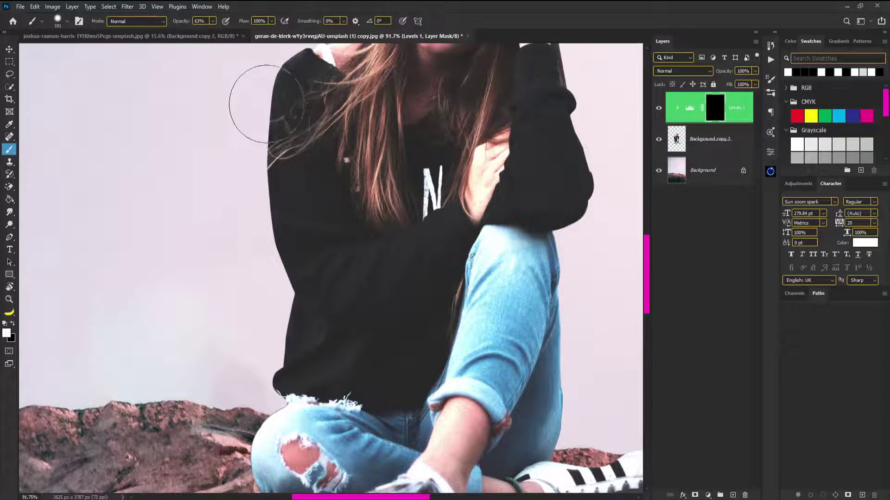
{"action": "mouse_move", "coordinate": [266, 148]}
{"action": "left_mouse_down"}
{"action": "mouse_move", "coordinate": [392, 242]}
{"action": "mouse_move", "coordinate": [314, 240]}
{"action": "left_mouse_up"}
{"action": "scroll", "coordinate": [330, 366], "scroll_direction": "up", "scroll_amount": 2}
{"action": "left_click_drag", "start_coordinate": [331, 365], "coordinate": [341, 300]}
{"action": "left_click_drag", "start_coordinate": [477, 197], "coordinate": [435, 260]}
{"action": "left_click_drag", "start_coordinate": [394, 360], "coordinate": [344, 362]}
{"action": "mouse_move", "coordinate": [293, 384]}
{"action": "left_mouse_down"}
{"action": "mouse_move", "coordinate": [278, 361]}
{"action": "mouse_move", "coordinate": [318, 298]}
{"action": "left_mouse_up"}
{"action": "key", "text": "ctrl+z"}
{"action": "left_click_drag", "start_coordinate": [337, 257], "coordinate": [299, 284]}
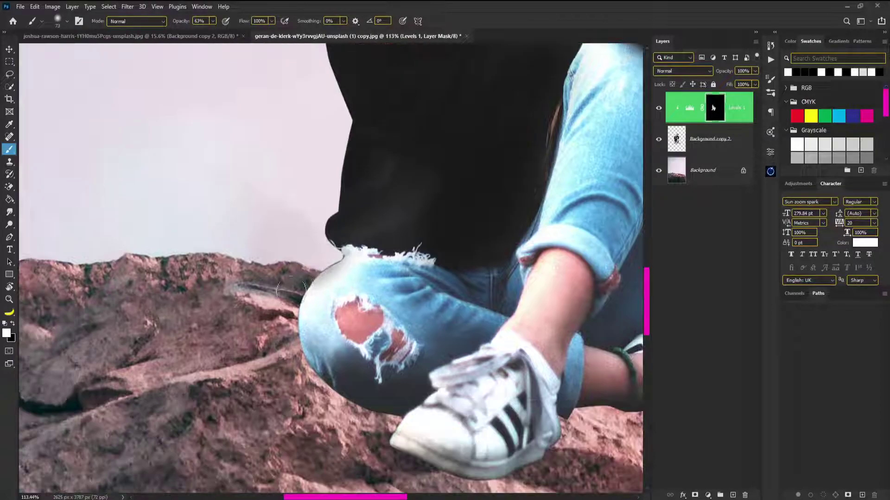
Paint the Levels 1 mask over the sweater's lower part and the raised leg to shade the jeans.
{"action": "scroll", "coordinate": [342, 254], "scroll_direction": "down", "scroll_amount": 5}
{"action": "scroll", "coordinate": [380, 295], "scroll_direction": "up", "scroll_amount": 6}
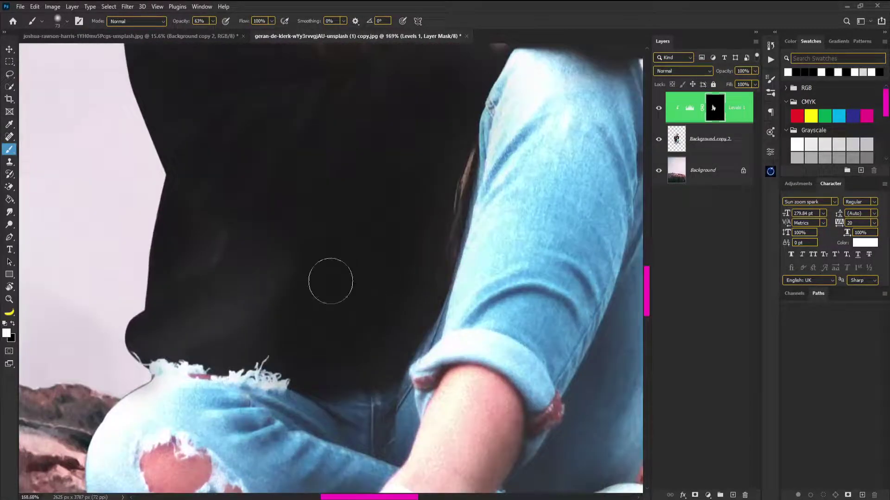
{"action": "left_click_drag", "start_coordinate": [380, 296], "coordinate": [470, 130]}
{"action": "left_click_drag", "start_coordinate": [364, 224], "coordinate": [507, 209]}
{"action": "left_click_drag", "start_coordinate": [529, 74], "coordinate": [499, 225]}
{"action": "scroll", "coordinate": [499, 224], "scroll_direction": "down", "scroll_amount": 4}
{"action": "scroll", "coordinate": [279, 390], "scroll_direction": "up", "scroll_amount": 3}
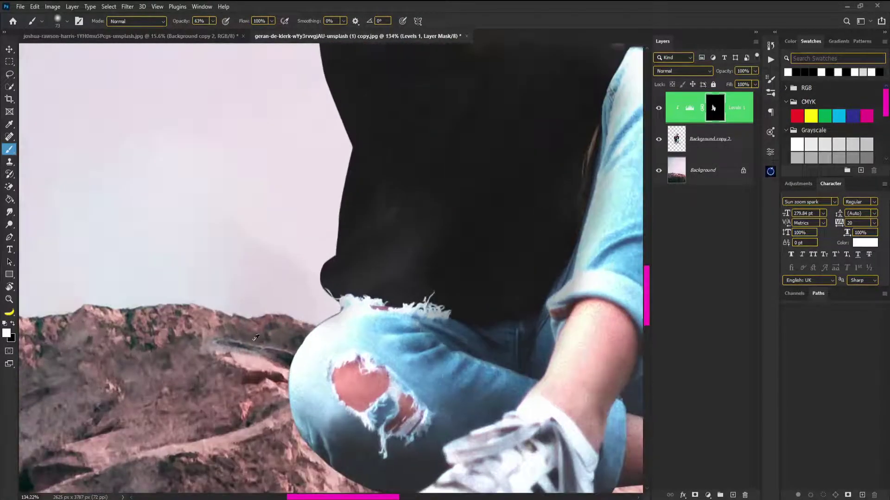
Extend the mask shading with a 117 px brush over the lower legs, the shoes and the woman's upper body.
{"action": "scroll", "coordinate": [343, 375], "scroll_direction": "down", "scroll_amount": 4}
{"action": "scroll", "coordinate": [345, 376], "scroll_direction": "up", "scroll_amount": 3}
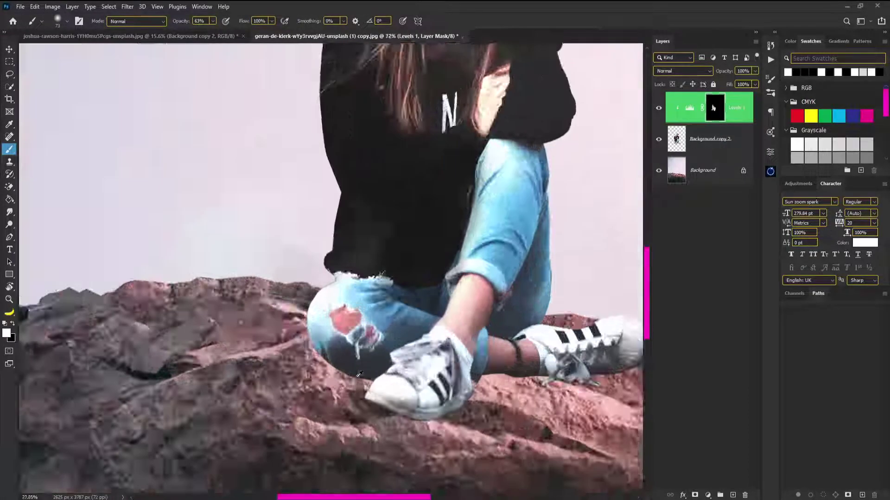
{"action": "scroll", "coordinate": [345, 376], "scroll_direction": "up", "scroll_amount": 3}
{"action": "scroll", "coordinate": [449, 318], "scroll_direction": "down", "scroll_amount": 3}
{"action": "scroll", "coordinate": [416, 298], "scroll_direction": "up", "scroll_amount": 1}
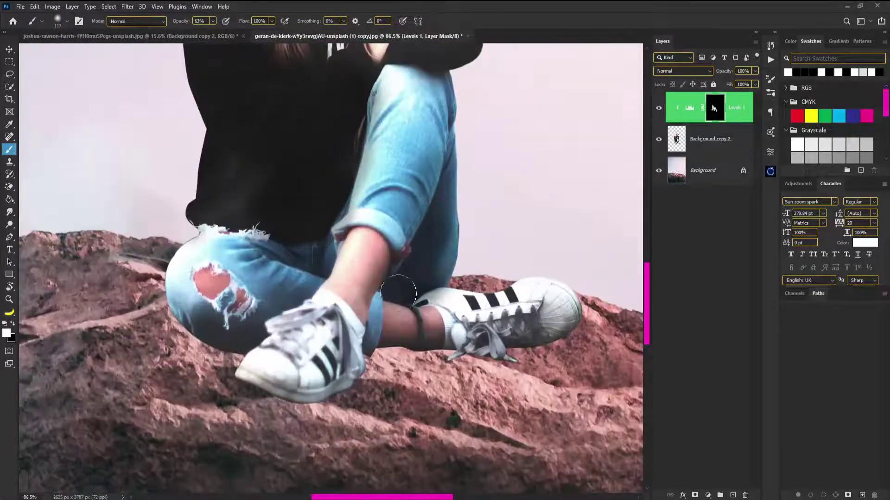
{"action": "scroll", "coordinate": [416, 298], "scroll_direction": "down", "scroll_amount": 1}
{"action": "scroll", "coordinate": [319, 419], "scroll_direction": "down", "scroll_amount": 2}
{"action": "scroll", "coordinate": [348, 163], "scroll_direction": "up", "scroll_amount": 2}
{"action": "scroll", "coordinate": [352, 186], "scroll_direction": "down", "scroll_amount": 1}
{"action": "scroll", "coordinate": [364, 224], "scroll_direction": "up", "scroll_amount": 1}
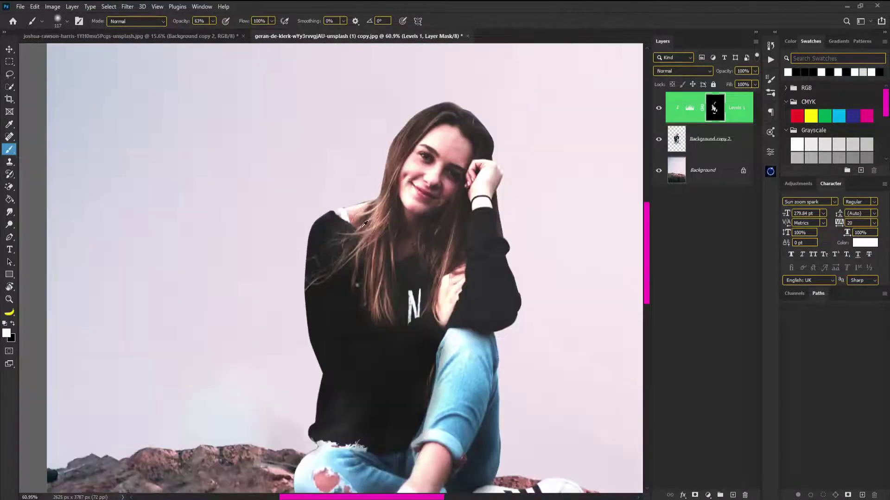
Lower the Levels 1 layer's opacity to about 87% and compare the image with the adjustment off and on.
{"action": "scroll", "coordinate": [365, 224], "scroll_direction": "down", "scroll_amount": 5}
{"action": "scroll", "coordinate": [365, 223], "scroll_direction": "up", "scroll_amount": 1}
{"action": "left_click", "coordinate": [658, 109]}
{"action": "left_click", "coordinate": [658, 109]}
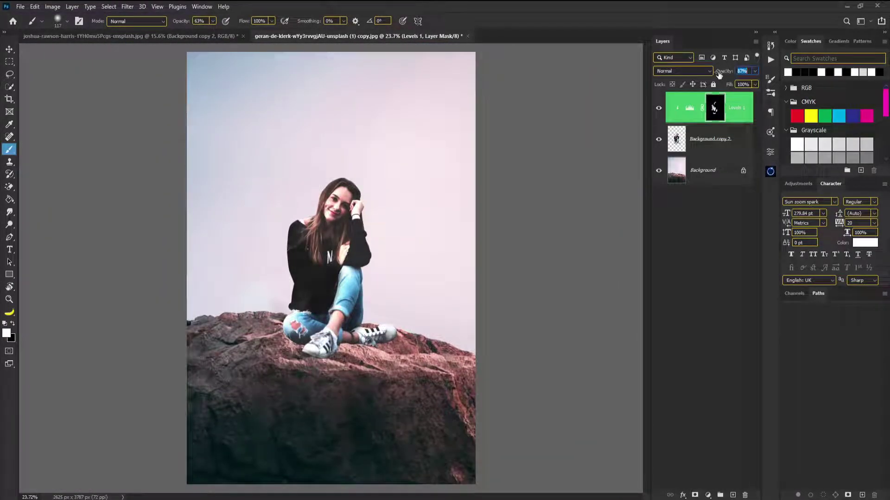
{"action": "left_click", "coordinate": [10, 49]}
{"action": "left_click", "coordinate": [556, 139]}
{"action": "left_click", "coordinate": [658, 108]}
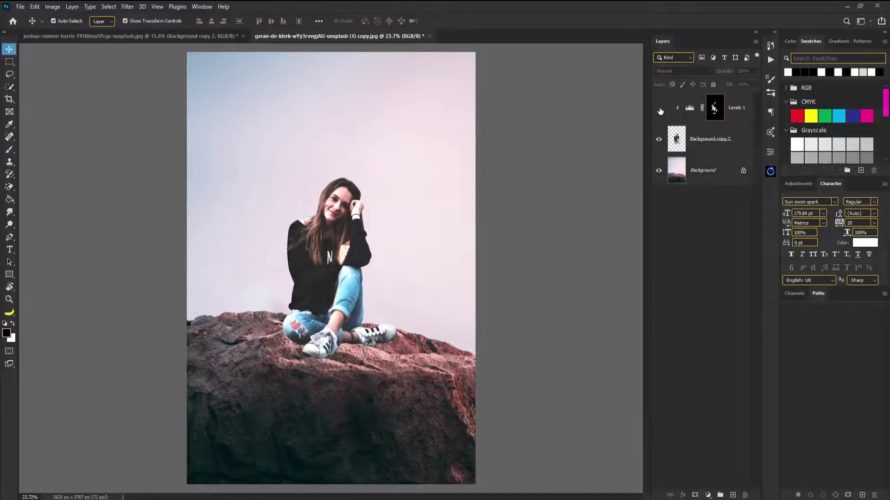
{"action": "left_click", "coordinate": [658, 109]}
Add a layer named shadow directly above Background and paint soft black shading on the rock beneath the woman at 63% opacity.
{"action": "scroll", "coordinate": [288, 345], "scroll_direction": "up", "scroll_amount": 4}
{"action": "scroll", "coordinate": [288, 341], "scroll_direction": "down", "scroll_amount": 2}
{"action": "left_click", "coordinate": [713, 172]}
{"action": "key", "text": "ctrl+shift+alt+n"}
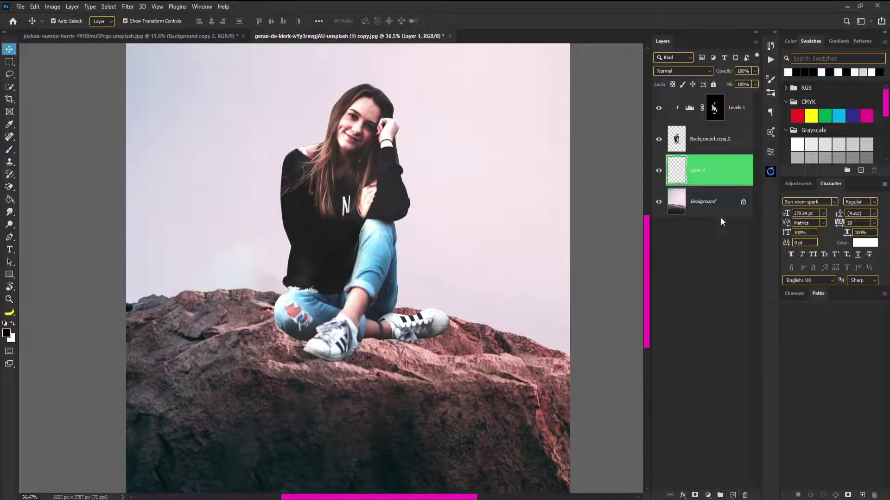
{"action": "left_click", "coordinate": [9, 149]}
{"action": "scroll", "coordinate": [274, 371], "scroll_direction": "up", "scroll_amount": 2}
{"action": "mouse_move", "coordinate": [298, 284]}
{"action": "left_mouse_down"}
{"action": "mouse_move", "coordinate": [361, 323]}
{"action": "mouse_move", "coordinate": [379, 323]}
{"action": "mouse_move", "coordinate": [403, 300]}
{"action": "mouse_move", "coordinate": [450, 306]}
{"action": "left_mouse_up"}
{"action": "scroll", "coordinate": [472, 306], "scroll_direction": "down", "scroll_amount": 2}
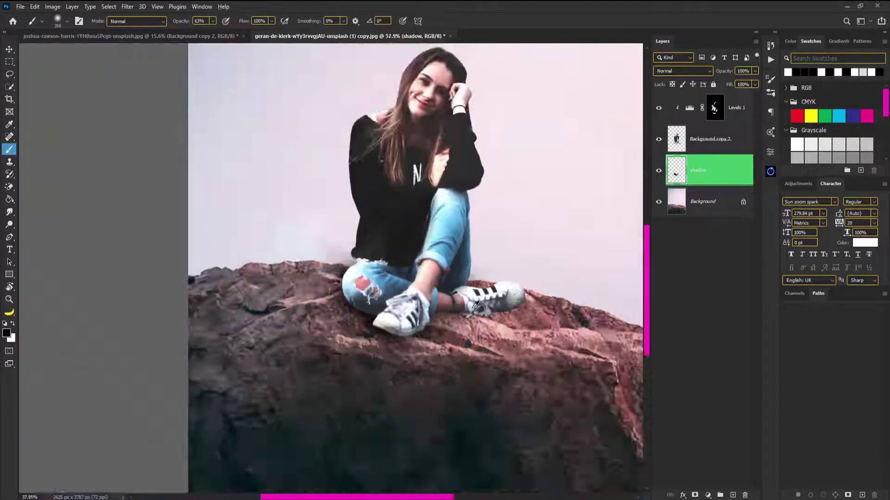
Erase the stray shadow around the woman's lower back, knee and feet on the shadow layer.
{"action": "scroll", "coordinate": [358, 278], "scroll_direction": "up", "scroll_amount": 4}
{"action": "right_click", "coordinate": [9, 187]}
{"action": "left_click", "coordinate": [42, 184]}
{"action": "mouse_move", "coordinate": [279, 192]}
{"action": "left_mouse_down"}
{"action": "mouse_move", "coordinate": [312, 207]}
{"action": "mouse_move", "coordinate": [266, 120]}
{"action": "left_mouse_up"}
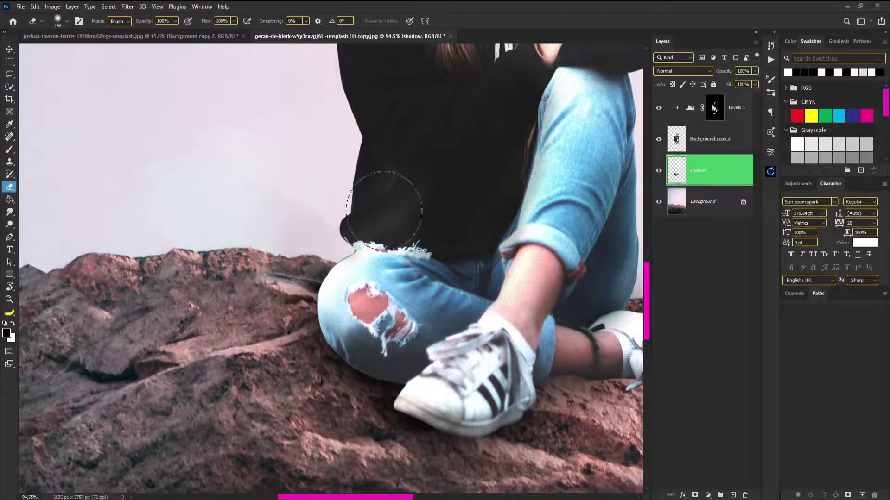
{"action": "scroll", "coordinate": [501, 209], "scroll_direction": "down", "scroll_amount": 4}
{"action": "scroll", "coordinate": [496, 308], "scroll_direction": "up", "scroll_amount": 3}
{"action": "left_click_drag", "start_coordinate": [495, 311], "coordinate": [345, 282]}
{"action": "scroll", "coordinate": [400, 272], "scroll_direction": "up", "scroll_amount": 3}
Paint black contact shadows on the rock beneath the ankle and both shoes at 30% brush opacity.
{"action": "left_click", "coordinate": [9, 150]}
{"action": "left_click_drag", "start_coordinate": [395, 225], "coordinate": [185, 217]}
{"action": "left_click_drag", "start_coordinate": [373, 247], "coordinate": [517, 148]}
{"action": "left_click_drag", "start_coordinate": [552, 141], "coordinate": [347, 208]}
{"action": "mouse_move", "coordinate": [428, 238]}
{"action": "left_mouse_down"}
{"action": "mouse_move", "coordinate": [444, 251]}
{"action": "mouse_move", "coordinate": [430, 169]}
{"action": "left_mouse_up"}
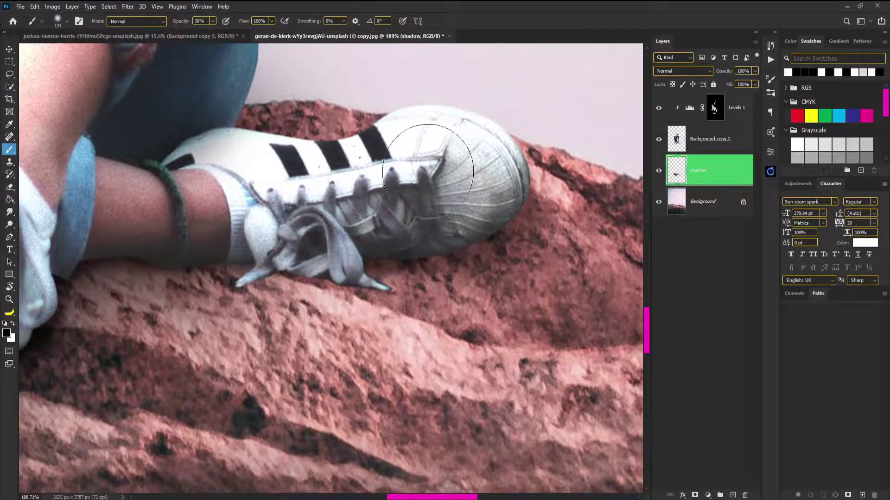
{"action": "scroll", "coordinate": [431, 169], "scroll_direction": "down", "scroll_amount": 5}
{"action": "scroll", "coordinate": [258, 338], "scroll_direction": "up", "scroll_amount": 5}
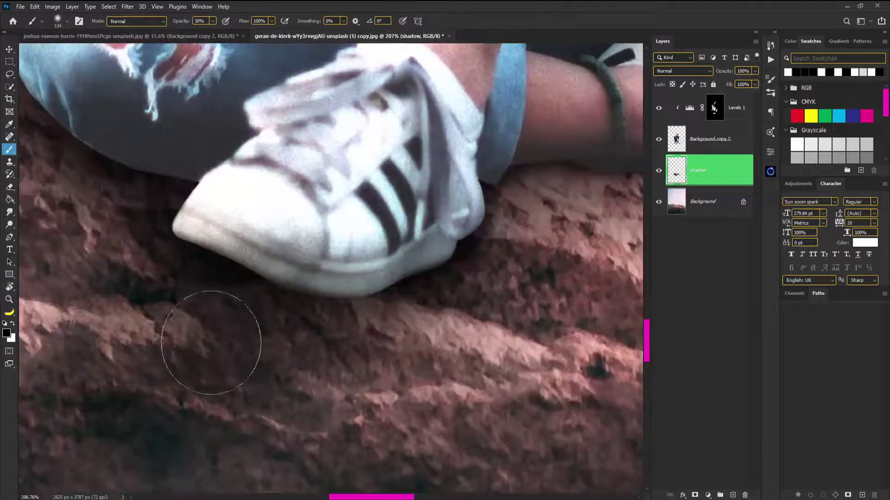
{"action": "scroll", "coordinate": [80, 368], "scroll_direction": "down", "scroll_amount": 5}
{"action": "scroll", "coordinate": [334, 284], "scroll_direction": "up", "scroll_amount": 4}
Build up a fainter shadow on the rock beyond the front shoe's toe at 20% brush opacity.
{"action": "key", "text": "2"}
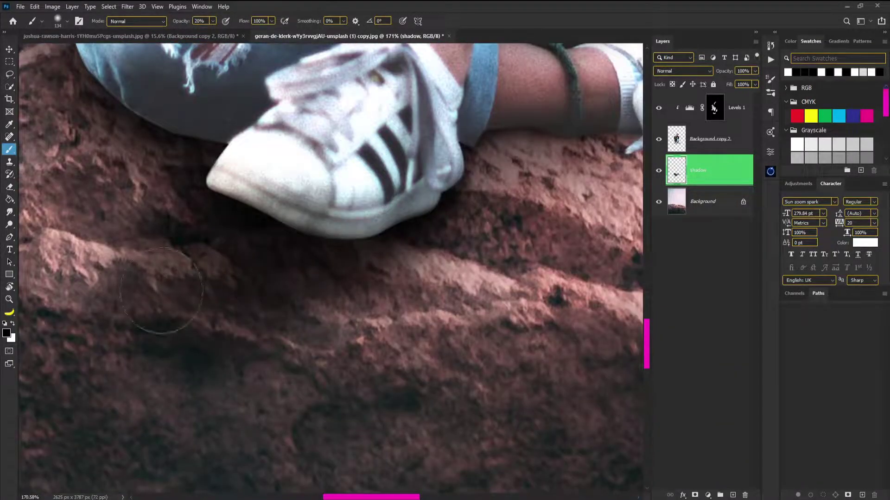
{"action": "left_click_drag", "start_coordinate": [185, 252], "coordinate": [168, 269]}
{"action": "scroll", "coordinate": [350, 213], "scroll_direction": "down", "scroll_amount": 5}
{"action": "scroll", "coordinate": [299, 357], "scroll_direction": "up", "scroll_amount": 4}
Erase the excess shadow from the rock beside the bent knee and the front shoe.
{"action": "key", "text": "e"}
{"action": "scroll", "coordinate": [250, 375], "scroll_direction": "up", "scroll_amount": 2}
{"action": "left_click_drag", "start_coordinate": [250, 371], "coordinate": [179, 407]}
{"action": "scroll", "coordinate": [343, 291], "scroll_direction": "down", "scroll_amount": 6}
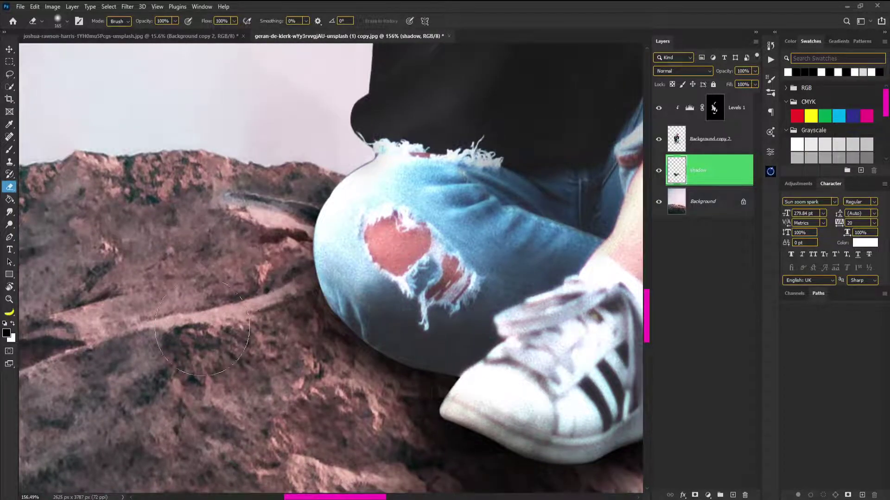
{"action": "scroll", "coordinate": [343, 291], "scroll_direction": "up", "scroll_amount": 4}
{"action": "scroll", "coordinate": [343, 291], "scroll_direction": "down", "scroll_amount": 5}
{"action": "scroll", "coordinate": [371, 336], "scroll_direction": "up", "scroll_amount": 4}
Deepen the shadow on the rock around the rear shoe, brushing at 20% and 30% opacity.
{"action": "key", "text": "b"}
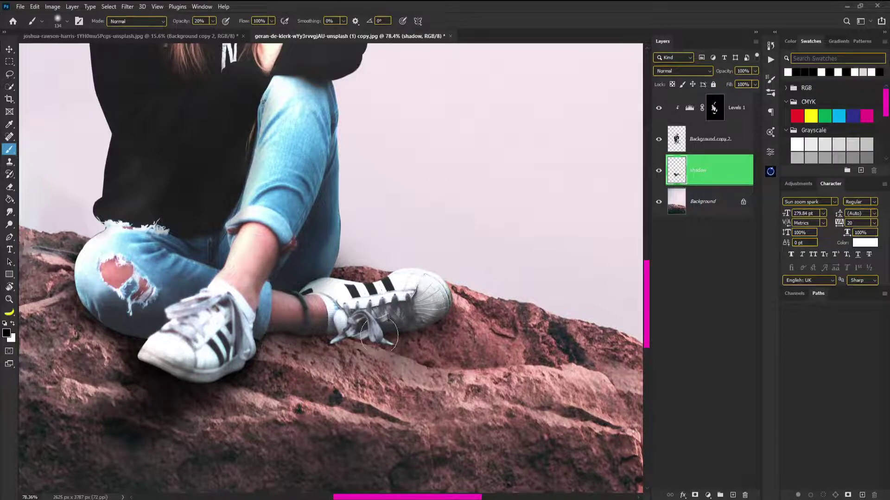
{"action": "scroll", "coordinate": [371, 352], "scroll_direction": "down", "scroll_amount": 2}
{"action": "scroll", "coordinate": [377, 357], "scroll_direction": "up", "scroll_amount": 4}
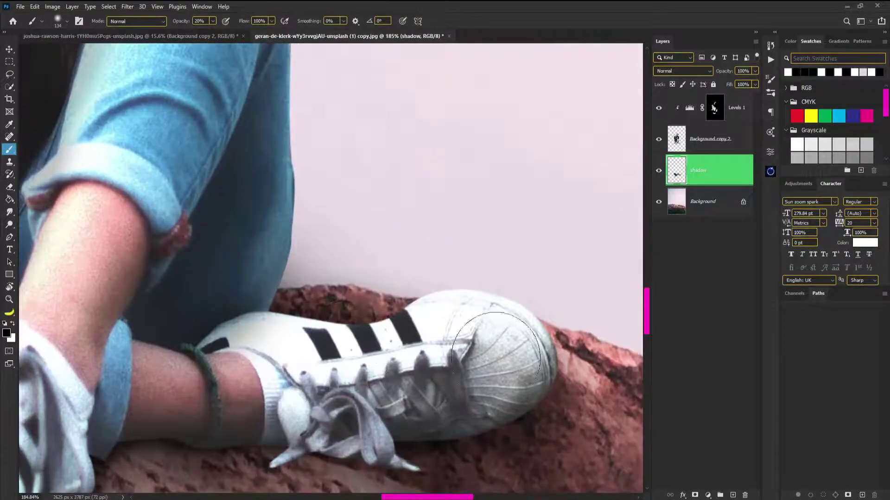
{"action": "scroll", "coordinate": [514, 378], "scroll_direction": "down", "scroll_amount": 4}
{"action": "key", "text": "3"}
{"action": "scroll", "coordinate": [113, 387], "scroll_direction": "down", "scroll_amount": 3}
{"action": "scroll", "coordinate": [307, 390], "scroll_direction": "up", "scroll_amount": 5}
Soften the shadow on the rock face below the front shoe with a large 415 px eraser.
{"action": "key", "text": "e"}
{"action": "mouse_move", "coordinate": [212, 336]}
{"action": "left_mouse_down"}
{"action": "mouse_move", "coordinate": [290, 363]}
{"action": "mouse_move", "coordinate": [280, 370]}
{"action": "left_mouse_up"}
{"action": "scroll", "coordinate": [246, 392], "scroll_direction": "down", "scroll_amount": 5}
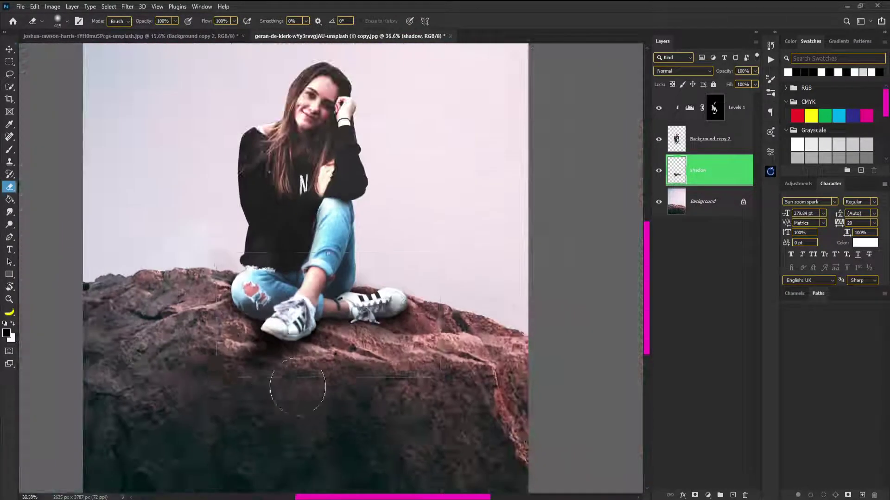
Deselect the layers and compare the whole composite with the shadow layer hidden and shown.
{"action": "key", "text": "v"}
{"action": "left_click", "coordinate": [546, 282]}
{"action": "scroll", "coordinate": [436, 302], "scroll_direction": "down", "scroll_amount": 5}
{"action": "scroll", "coordinate": [333, 308], "scroll_direction": "up", "scroll_amount": 4}
{"action": "scroll", "coordinate": [335, 310], "scroll_direction": "down", "scroll_amount": 1}
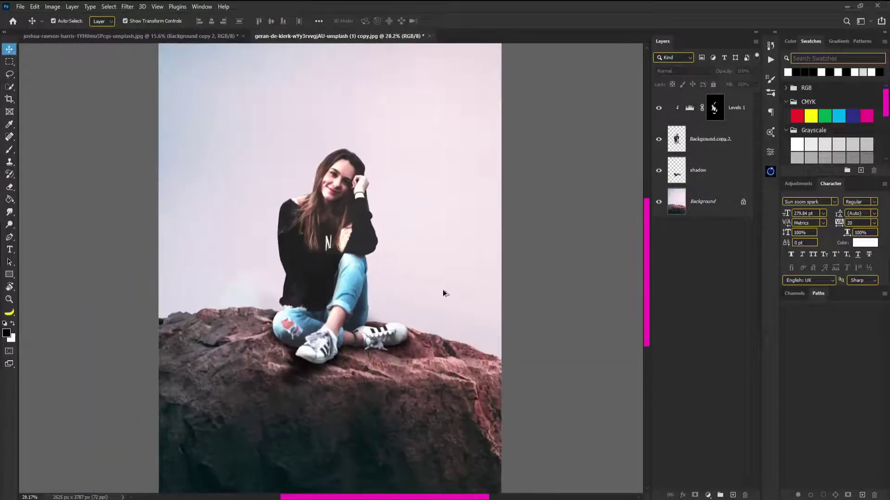
{"action": "left_click", "coordinate": [657, 171]}
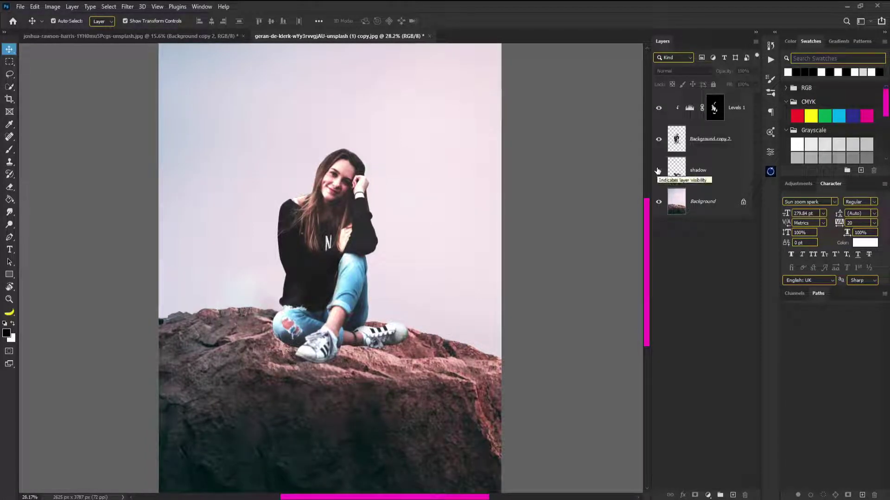
{"action": "left_click", "coordinate": [658, 171]}
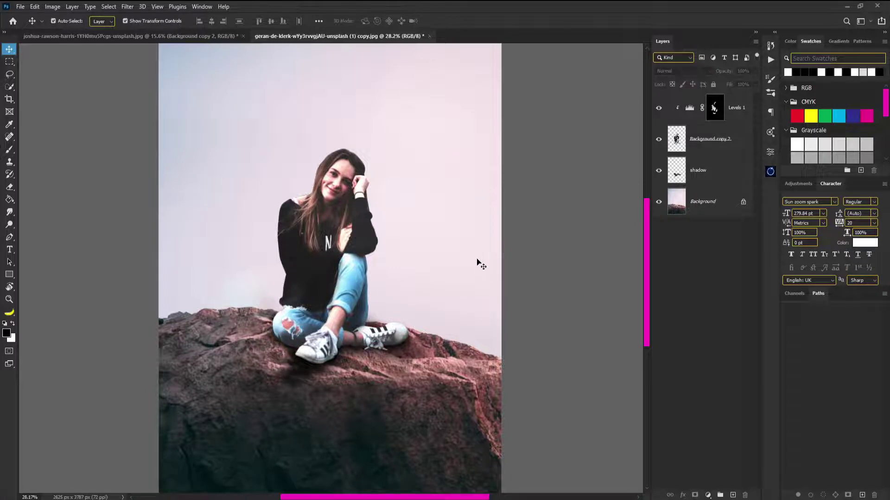
Examine the shadow beneath the woman and the blend with the rock at close and full-image scale.
{"action": "scroll", "coordinate": [361, 326], "scroll_direction": "up", "scroll_amount": 5}
{"action": "left_click", "coordinate": [705, 178]}
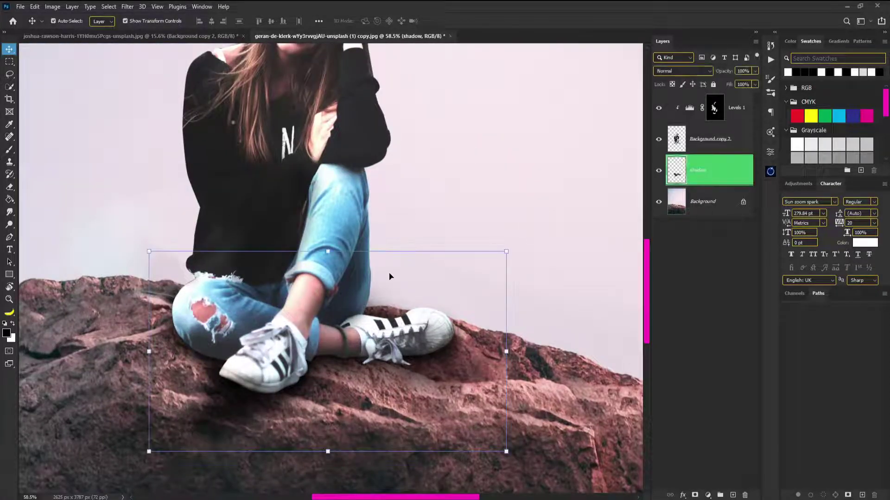
{"action": "key", "text": "e"}
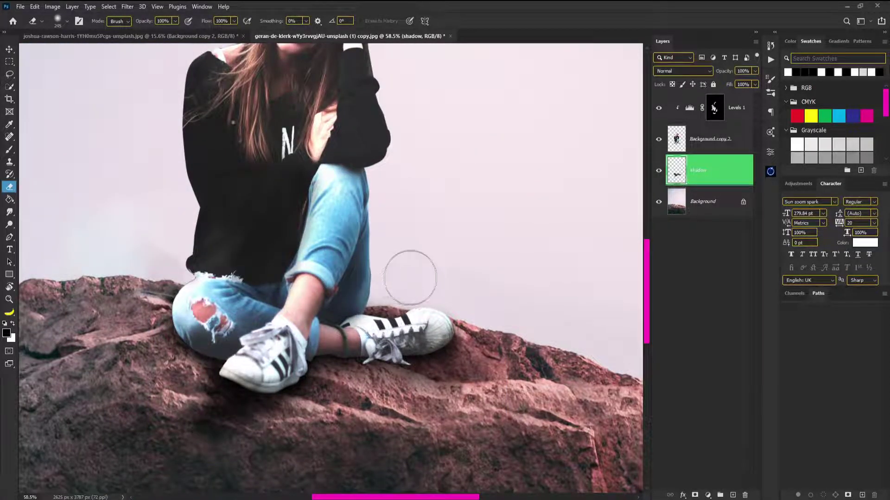
{"action": "scroll", "coordinate": [419, 265], "scroll_direction": "down", "scroll_amount": 6}
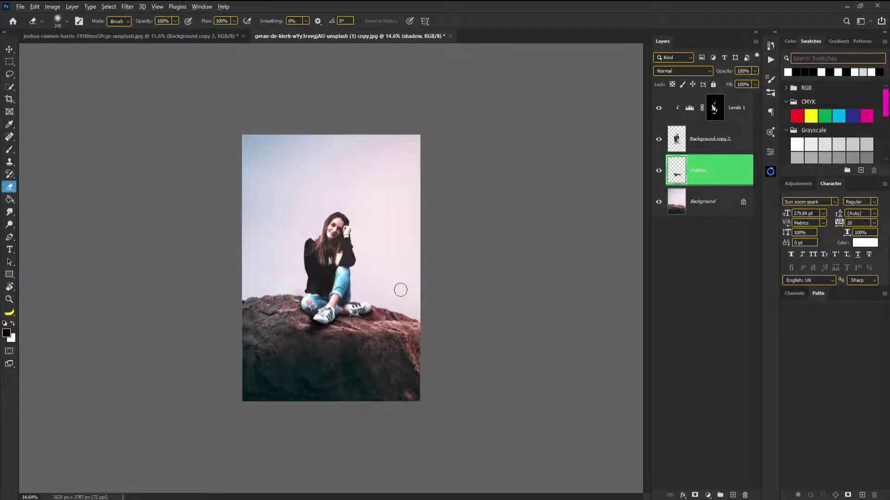
{"action": "scroll", "coordinate": [268, 202], "scroll_direction": "up", "scroll_amount": 4}
{"action": "left_click_drag", "start_coordinate": [439, 388], "coordinate": [450, 315]}
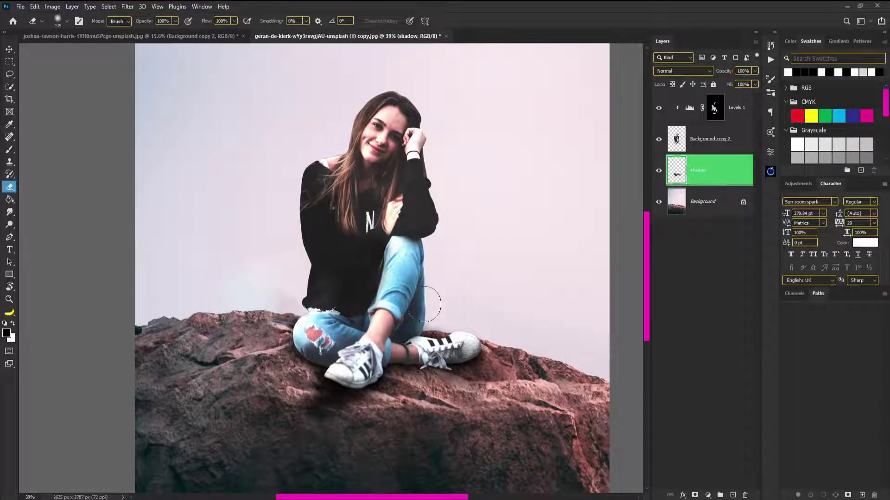
{"action": "scroll", "coordinate": [491, 297], "scroll_direction": "down", "scroll_amount": 2}
{"action": "scroll", "coordinate": [366, 319], "scroll_direction": "up", "scroll_amount": 5}
{"action": "scroll", "coordinate": [484, 240], "scroll_direction": "down", "scroll_amount": 3}
Add a Curves adjustment layer directly above the Levels 1 layer.
{"action": "left_click", "coordinate": [739, 114]}
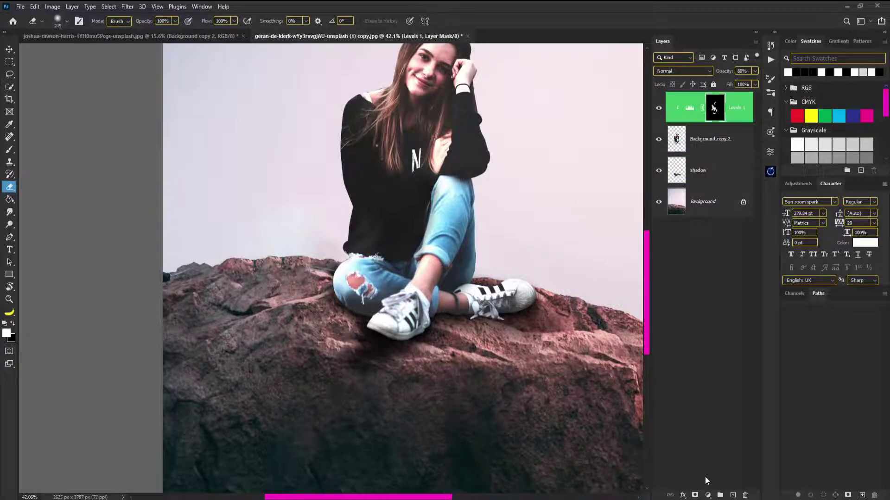
{"action": "left_click", "coordinate": [707, 495]}
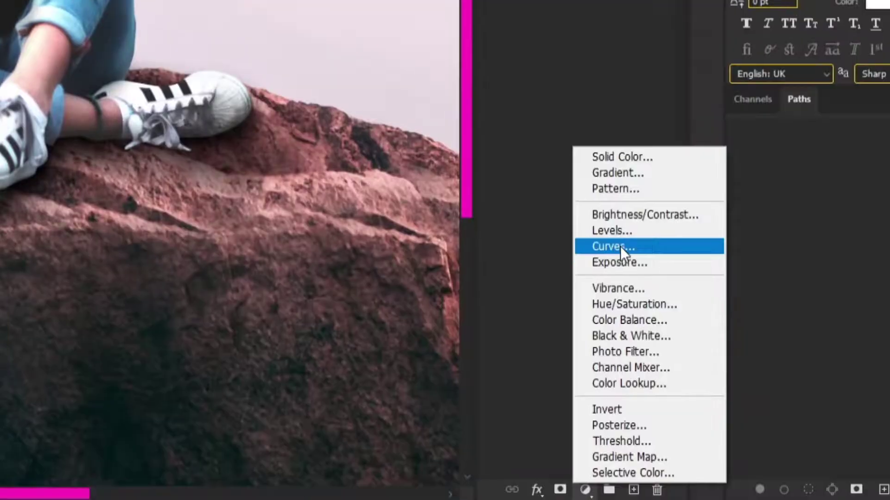
{"action": "left_click", "coordinate": [620, 246]}
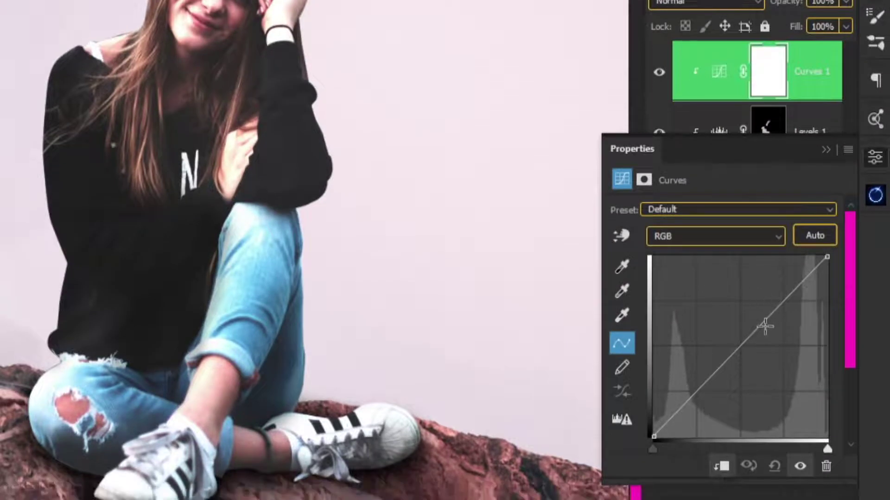
{"action": "left_click_drag", "start_coordinate": [764, 327], "coordinate": [790, 275]}
{"action": "key", "text": "ctrl+z"}
{"action": "left_click", "coordinate": [729, 361]}
{"action": "left_click_drag", "start_coordinate": [729, 362], "coordinate": [744, 345]}
{"action": "key", "text": "ctrl+z"}
Shape the RGB curve with a shadow point and a lowered highlight point to deepen the woman's tones.
{"action": "left_click_drag", "start_coordinate": [655, 438], "coordinate": [706, 389]}
{"action": "mouse_move", "coordinate": [812, 277]}
{"action": "left_mouse_down"}
{"action": "mouse_move", "coordinate": [813, 290]}
{"action": "mouse_move", "coordinate": [800, 280]}
{"action": "mouse_move", "coordinate": [814, 284]}
{"action": "left_mouse_up"}
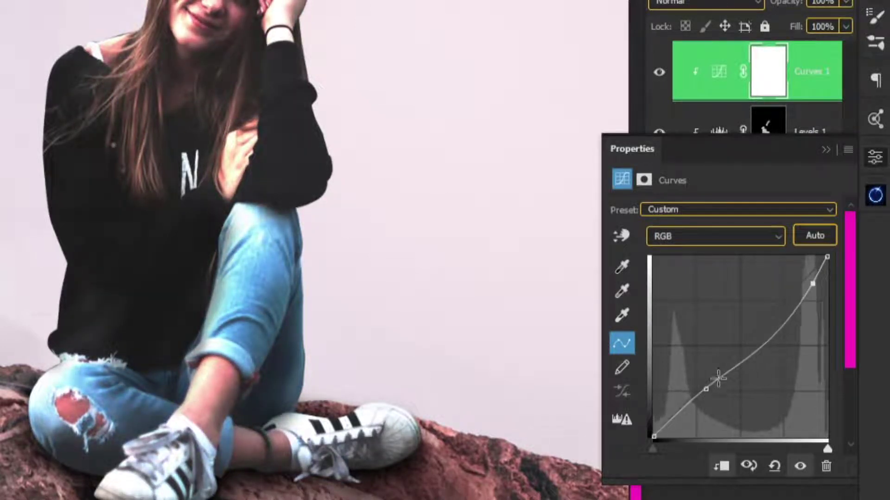
{"action": "left_click_drag", "start_coordinate": [735, 371], "coordinate": [729, 378]}
{"action": "scroll", "coordinate": [68, 352], "scroll_direction": "down", "scroll_amount": 3}
{"action": "scroll", "coordinate": [68, 352], "scroll_direction": "up", "scroll_amount": 2}
{"action": "left_click_drag", "start_coordinate": [827, 257], "coordinate": [863, 272]}
{"action": "scroll", "coordinate": [51, 296], "scroll_direction": "up", "scroll_amount": 3}
{"action": "left_click", "coordinate": [825, 149]}
Compare the woman with the Curves 1 adjustment hidden and shown.
{"action": "left_click", "coordinate": [659, 73]}
{"action": "left_click", "coordinate": [659, 72]}
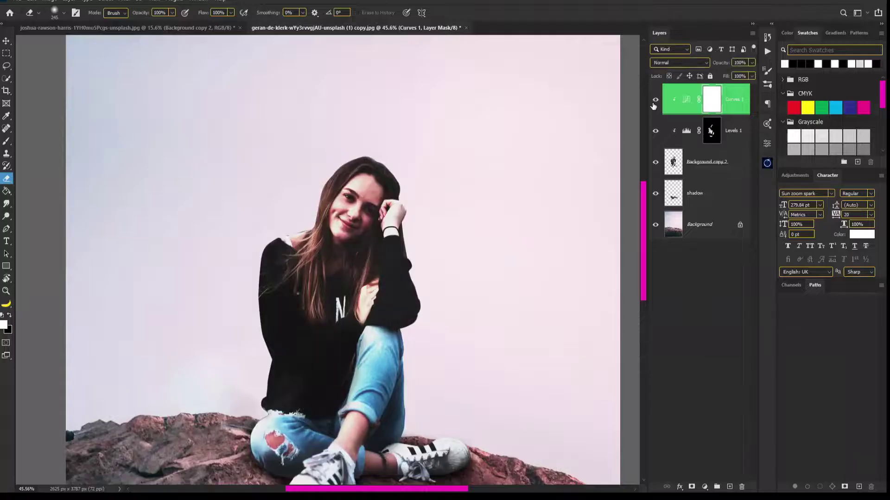
{"action": "left_click", "coordinate": [653, 104]}
{"action": "left_click", "coordinate": [654, 104]}
{"action": "left_click", "coordinate": [653, 103]}
{"action": "left_click", "coordinate": [653, 103]}
Set the Curves 1 layer's opacity to 85% and deselect the layers.
{"action": "left_click_drag", "start_coordinate": [747, 63], "coordinate": [688, 66]}
{"action": "type", "text": "85"}
{"action": "key", "text": "Return"}
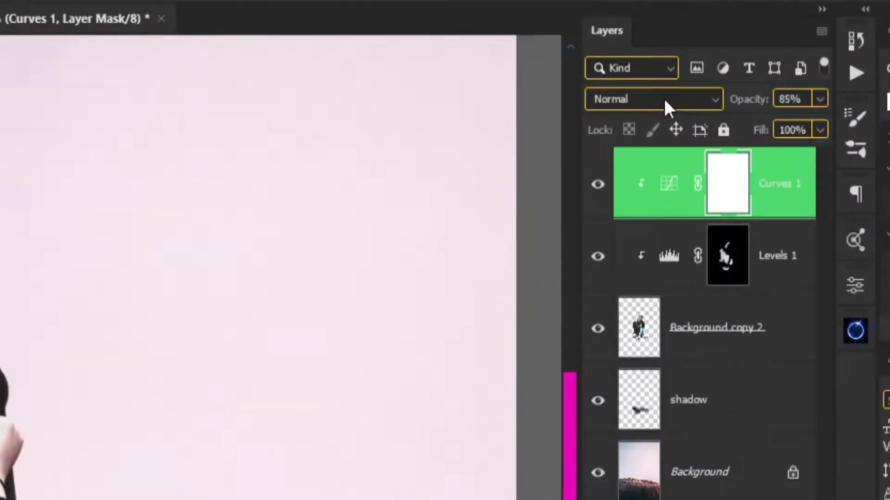
{"action": "left_click", "coordinate": [298, 175]}
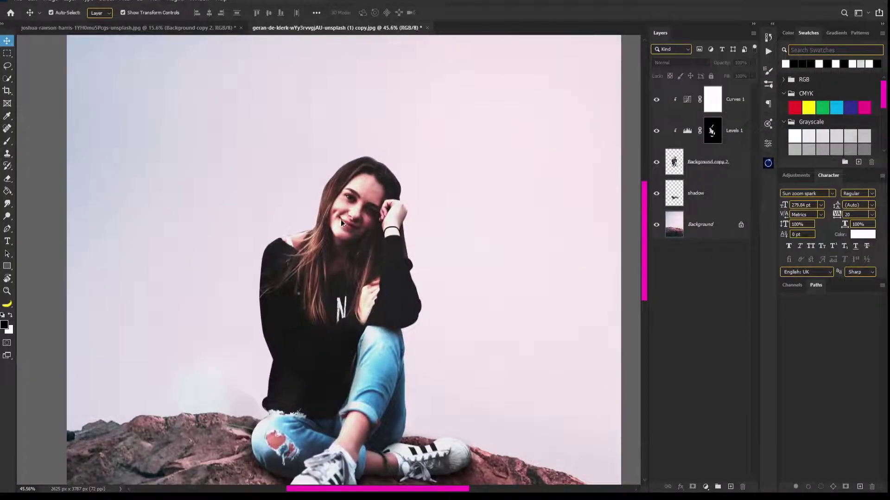
{"action": "scroll", "coordinate": [387, 291], "scroll_direction": "down", "scroll_amount": 8}
{"action": "scroll", "coordinate": [359, 294], "scroll_direction": "up", "scroll_amount": 1}
{"action": "scroll", "coordinate": [357, 294], "scroll_direction": "up", "scroll_amount": 2}
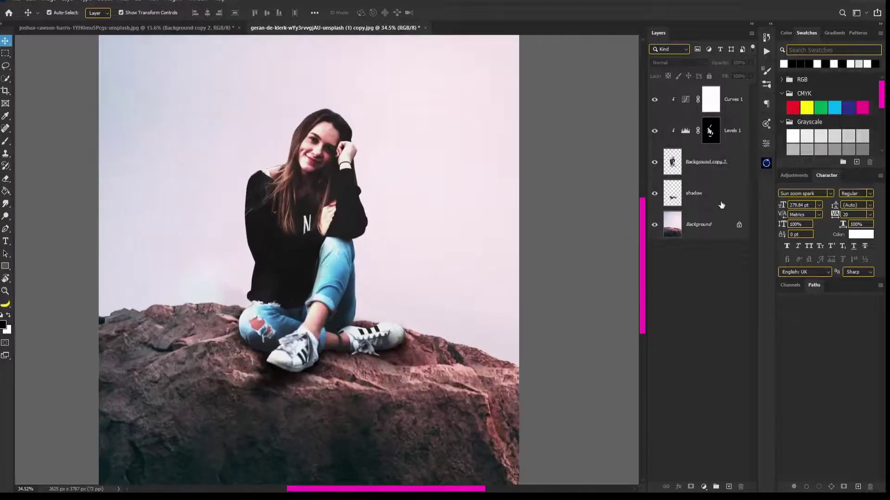
Reduce the shadow layer's opacity, trying 58% and settling on 85%, and deselect the layers.
{"action": "left_click", "coordinate": [721, 203]}
{"action": "left_click", "coordinate": [740, 63]}
{"action": "type", "text": "58"}
{"action": "key", "text": "Return"}
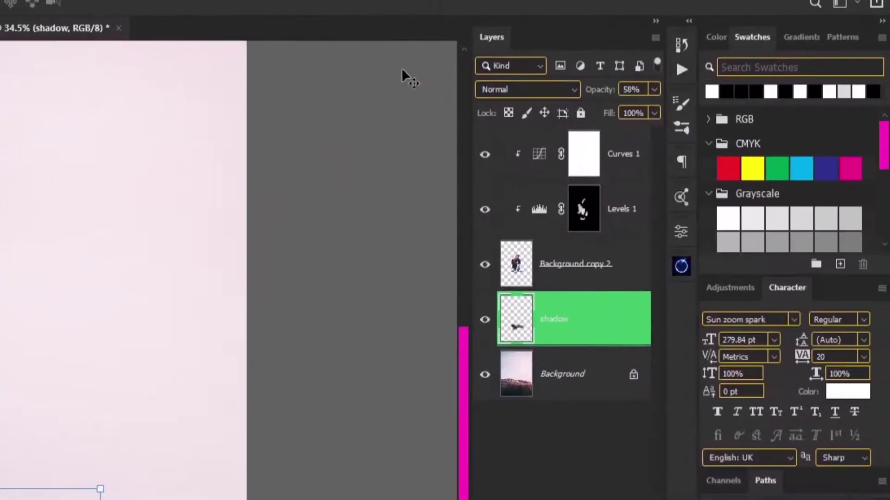
{"action": "left_click", "coordinate": [601, 91]}
{"action": "type", "text": "85"}
{"action": "key", "text": "Tab"}
{"action": "left_click", "coordinate": [304, 254]}
{"action": "key", "text": "ctrl+0"}
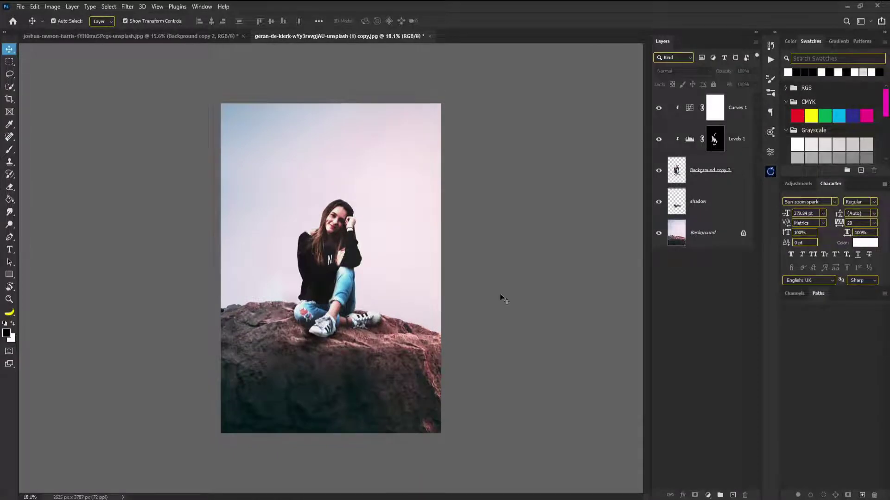
Add a Color Balance adjustment layer above the Curves 1 layer.
{"action": "left_click", "coordinate": [750, 117]}
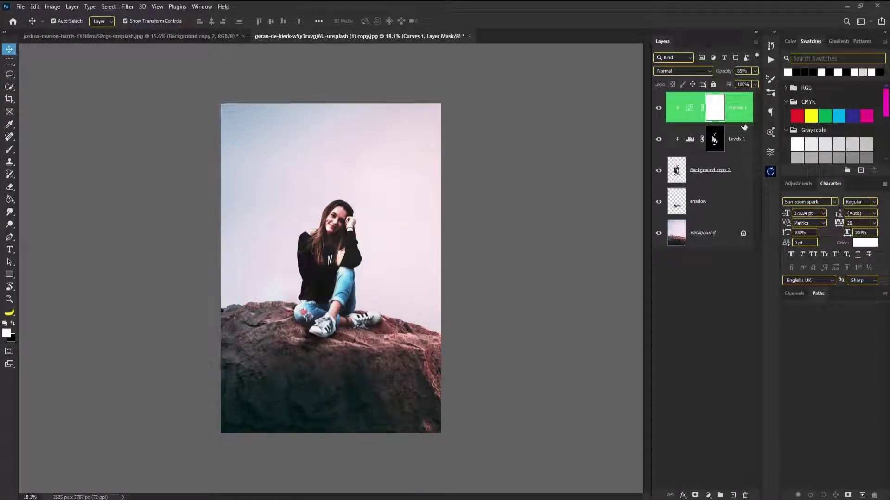
{"action": "left_click", "coordinate": [706, 495]}
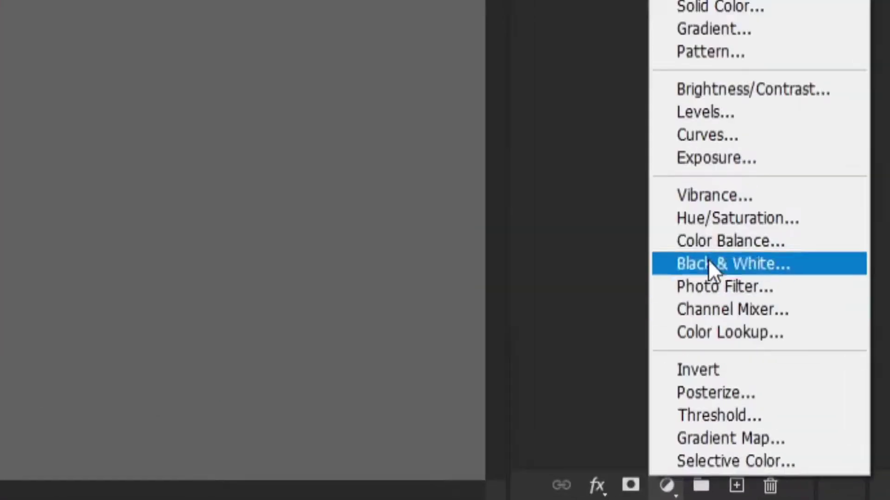
{"action": "left_click", "coordinate": [724, 406]}
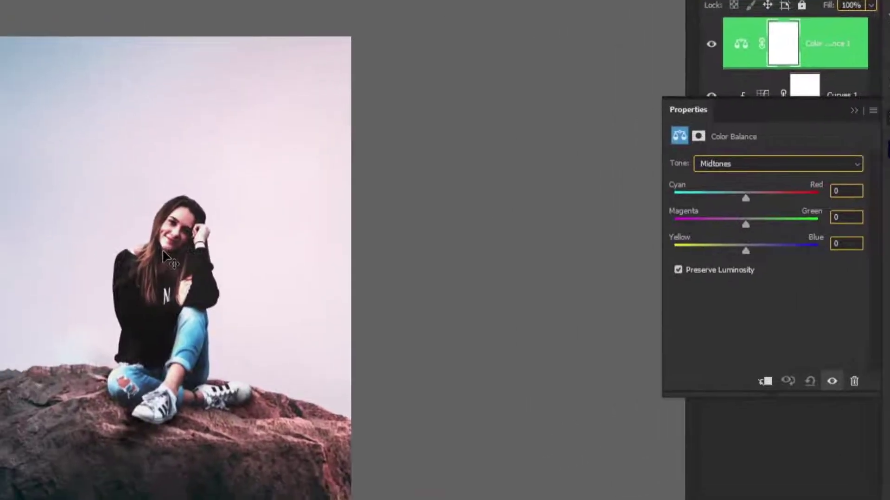
{"action": "right_click", "coordinate": [176, 250]}
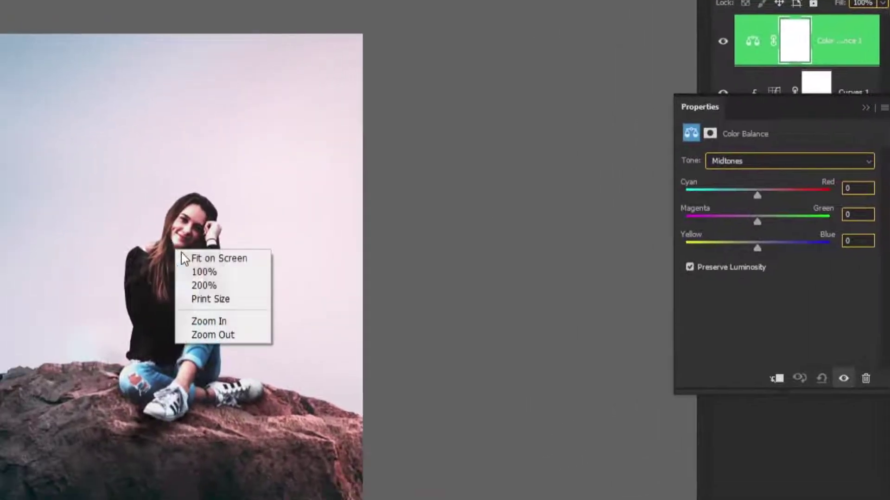
{"action": "left_click", "coordinate": [215, 270]}
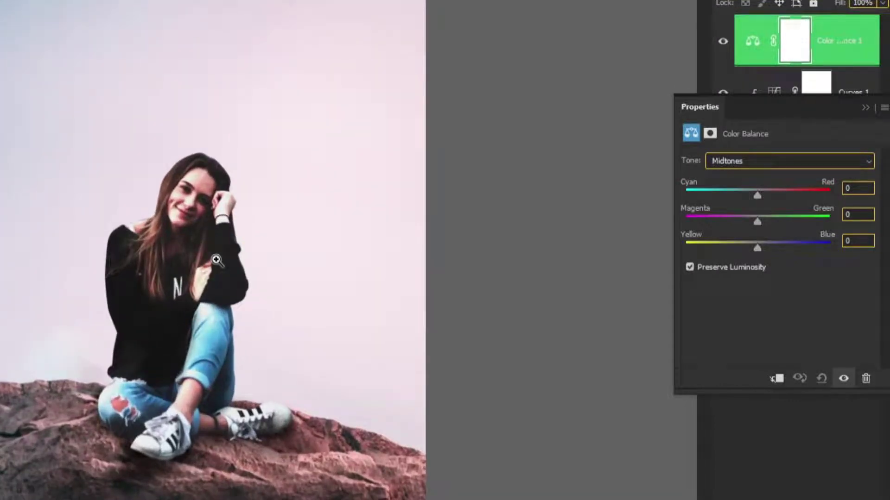
Adjust the Color Balance midtones, trying red at +35 and shifting them slightly toward magenta and blue.
{"action": "left_click_drag", "start_coordinate": [757, 195], "coordinate": [782, 196]}
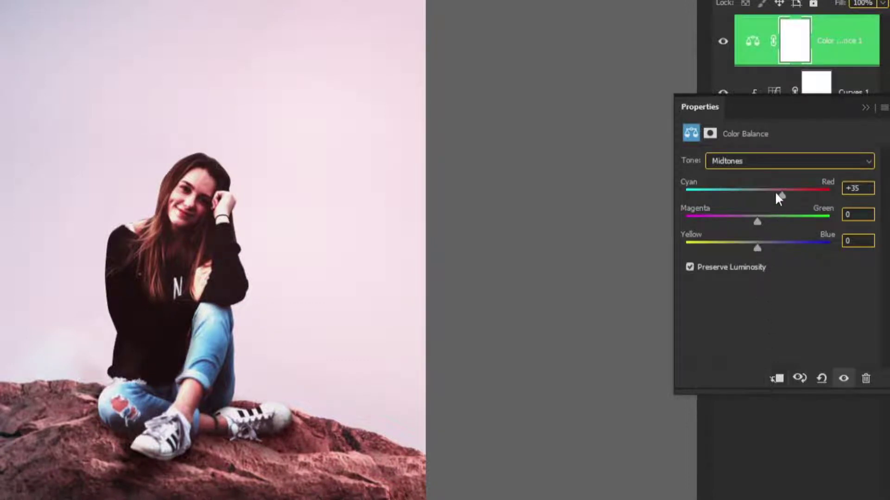
{"action": "left_click_drag", "start_coordinate": [774, 195], "coordinate": [748, 218]}
{"action": "mouse_move", "coordinate": [760, 247]}
{"action": "left_mouse_down"}
{"action": "mouse_move", "coordinate": [771, 246]}
{"action": "mouse_move", "coordinate": [738, 244]}
{"action": "mouse_move", "coordinate": [778, 246]}
{"action": "mouse_move", "coordinate": [768, 244]}
{"action": "left_mouse_up"}
{"action": "left_click", "coordinate": [865, 108]}
Compare the whole composite with the Color Balance adjustment hidden and shown.
{"action": "left_click", "coordinate": [713, 50]}
{"action": "left_click", "coordinate": [714, 51]}
{"action": "left_click", "coordinate": [715, 52]}
{"action": "left_click", "coordinate": [715, 52]}
{"action": "left_click", "coordinate": [715, 55]}
{"action": "left_click", "coordinate": [718, 51]}
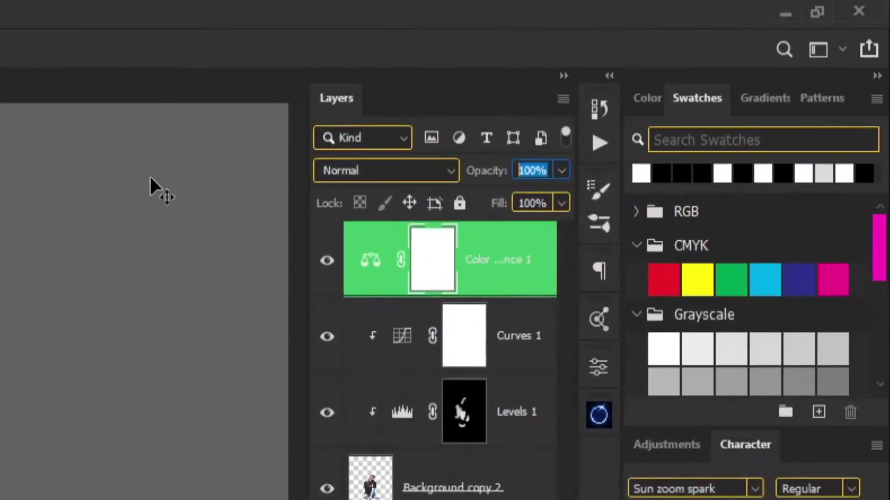
Set the Color Balance layer's opacity to 85%.
{"action": "type", "text": "5"}
{"action": "type", "text": "85"}
{"action": "key", "text": "Return"}
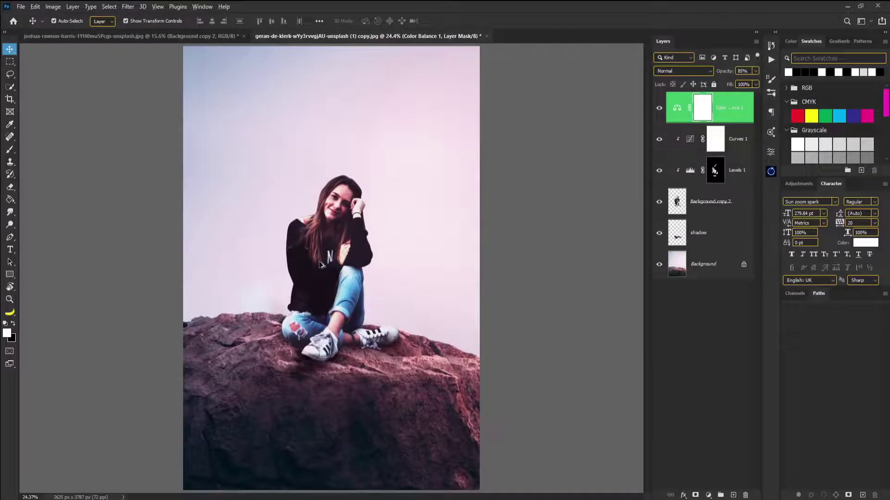
Examine the color-graded composite at several scales, checking the woman's edges, her lighting and the shadows on the rock.
{"action": "scroll", "coordinate": [320, 265], "scroll_direction": "down", "scroll_amount": 4}
{"action": "scroll", "coordinate": [320, 265], "scroll_direction": "up", "scroll_amount": 9}
{"action": "scroll", "coordinate": [323, 268], "scroll_direction": "down", "scroll_amount": 3}
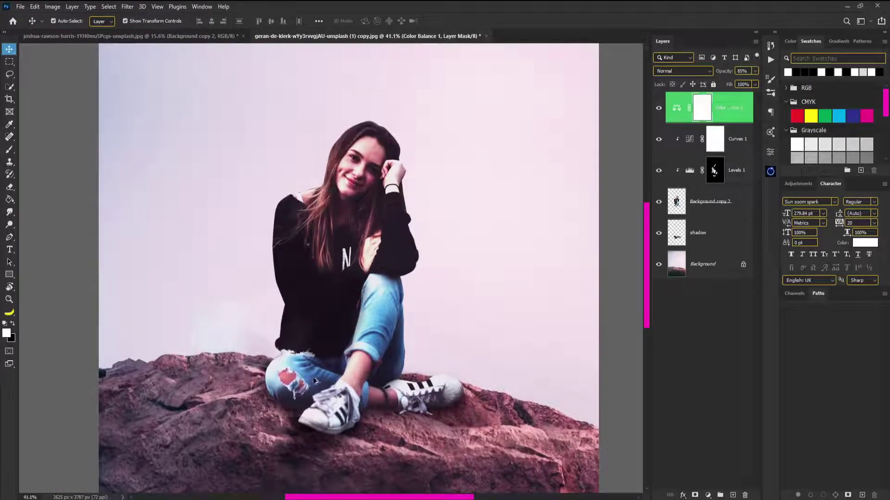
{"action": "scroll", "coordinate": [310, 388], "scroll_direction": "down", "scroll_amount": 2}
{"action": "scroll", "coordinate": [315, 278], "scroll_direction": "up", "scroll_amount": 4}
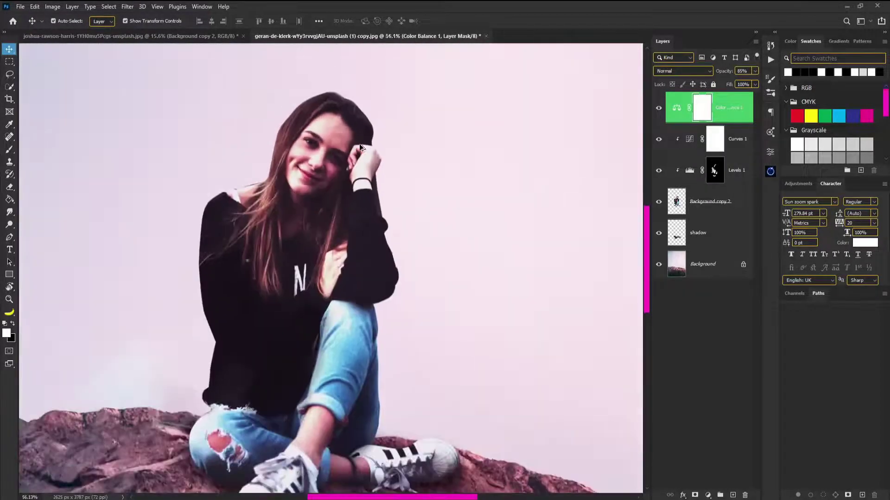
{"action": "scroll", "coordinate": [319, 156], "scroll_direction": "down", "scroll_amount": 2}
{"action": "scroll", "coordinate": [405, 234], "scroll_direction": "down", "scroll_amount": 2}
{"action": "scroll", "coordinate": [280, 268], "scroll_direction": "up", "scroll_amount": 2}
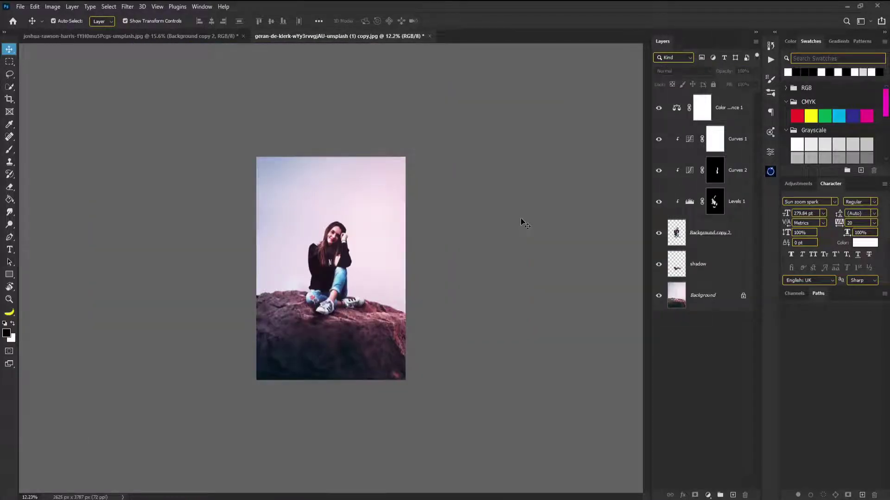
{"action": "scroll", "coordinate": [389, 282], "scroll_direction": "down", "scroll_amount": 2}
{"action": "scroll", "coordinate": [352, 324], "scroll_direction": "up", "scroll_amount": 3}
{"action": "scroll", "coordinate": [341, 358], "scroll_direction": "down", "scroll_amount": 2}
{"action": "scroll", "coordinate": [335, 358], "scroll_direction": "up", "scroll_amount": 2}
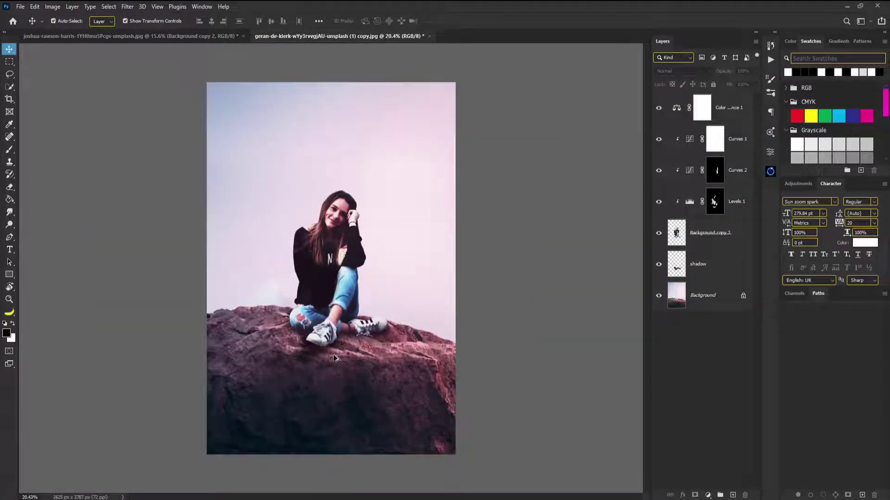
{"action": "scroll", "coordinate": [283, 308], "scroll_direction": "up", "scroll_amount": 2}
{"action": "scroll", "coordinate": [324, 287], "scroll_direction": "down", "scroll_amount": 3}
Stamp all visible layers into a new layer above Color Balance and open it in the Camera Raw filter's basic adjustments.
{"action": "left_click", "coordinate": [739, 120]}
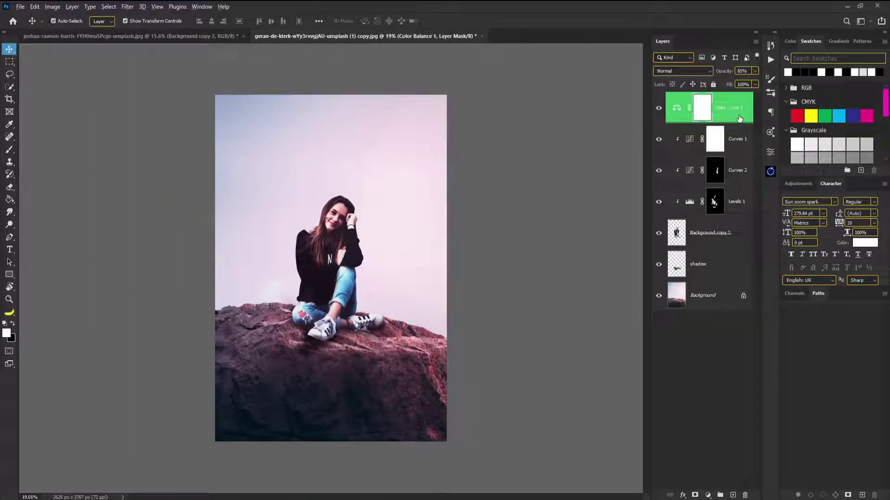
{"action": "key", "text": "ctrl+alt+shift+e"}
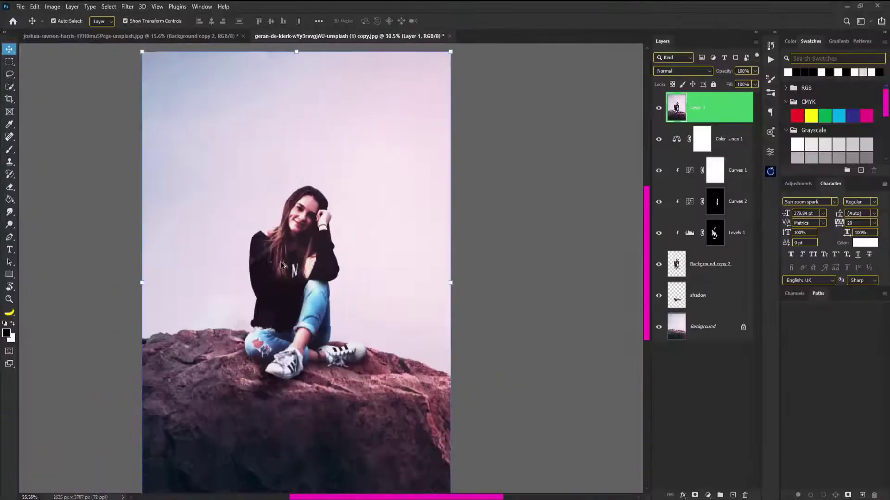
{"action": "left_click", "coordinate": [128, 7]}
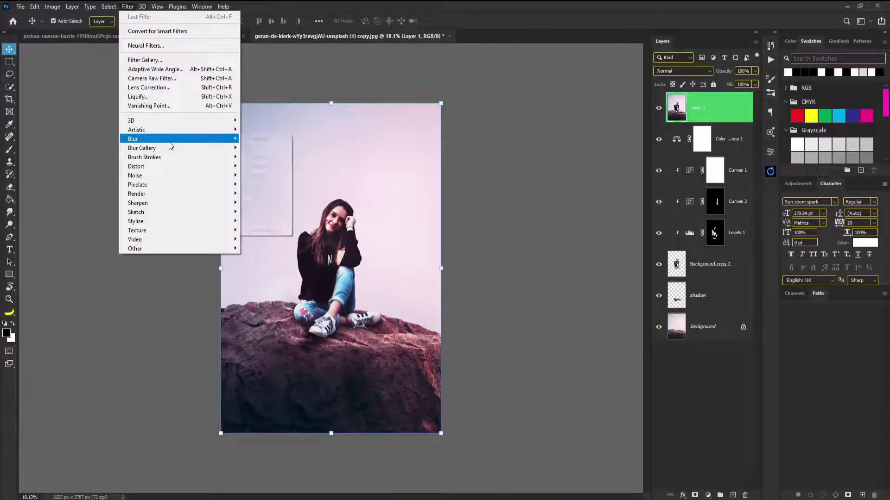
{"action": "mouse_move", "coordinate": [169, 142]}
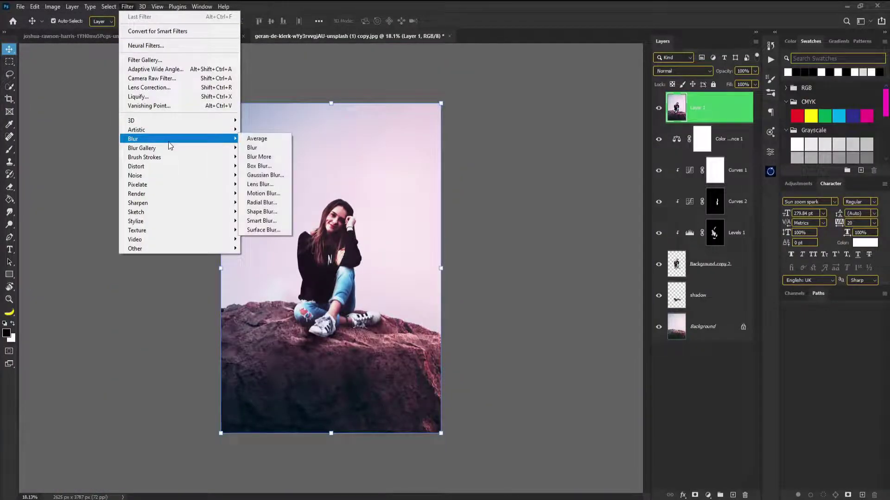
{"action": "left_click", "coordinate": [167, 79]}
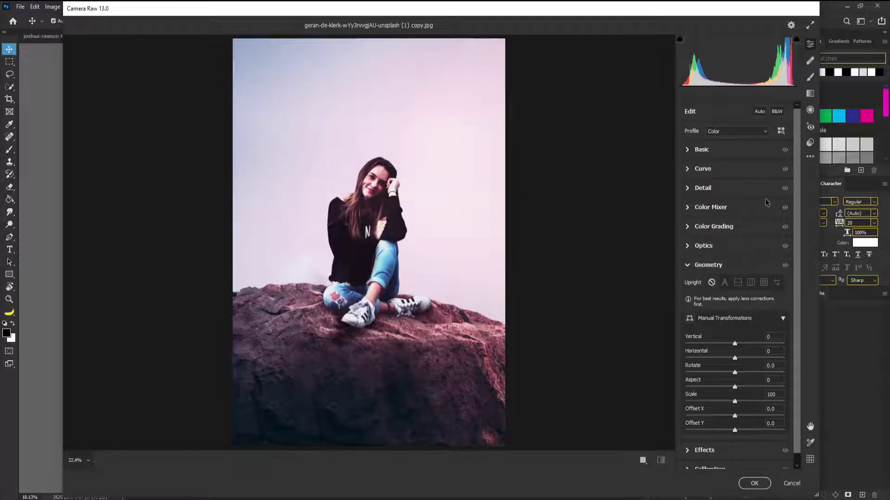
{"action": "left_click", "coordinate": [692, 152]}
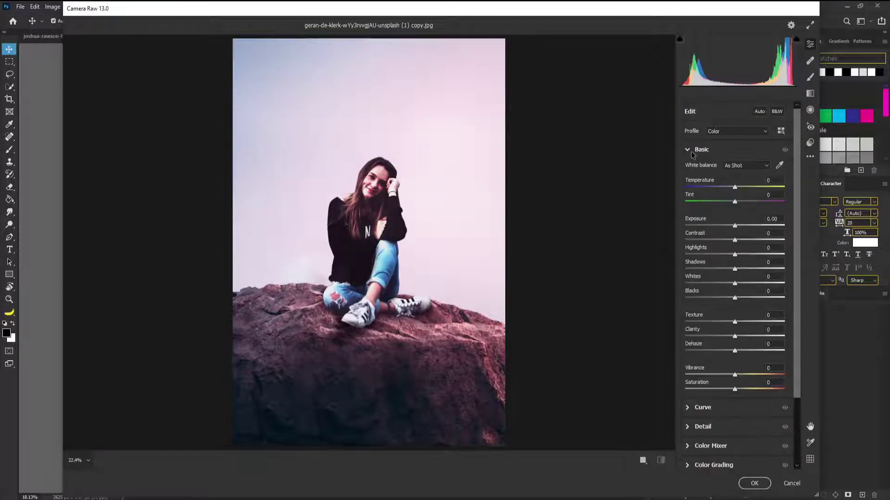
Try a higher exposure in the Camera Raw filter and reset it to 0.00.
{"action": "mouse_move", "coordinate": [734, 226]}
{"action": "left_mouse_down"}
{"action": "mouse_move", "coordinate": [770, 227]}
{"action": "mouse_move", "coordinate": [721, 227]}
{"action": "mouse_move", "coordinate": [752, 230]}
{"action": "mouse_move", "coordinate": [742, 233]}
{"action": "left_mouse_up"}
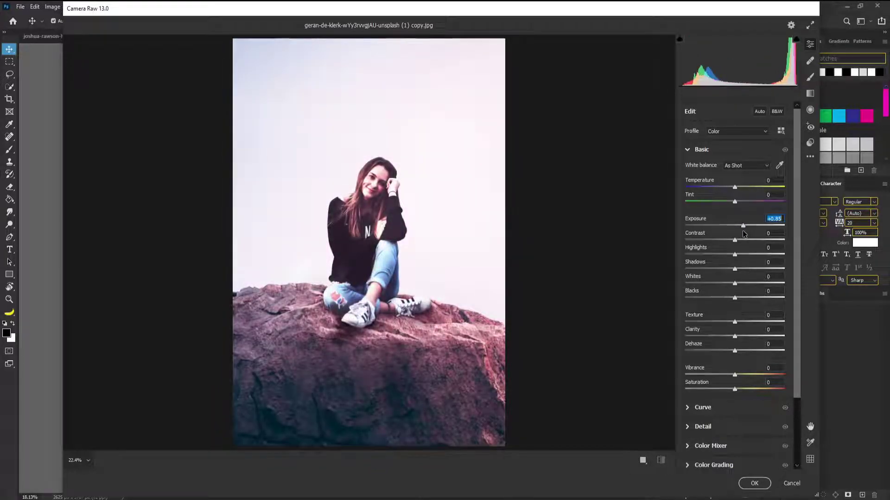
{"action": "double_click", "coordinate": [743, 213]}
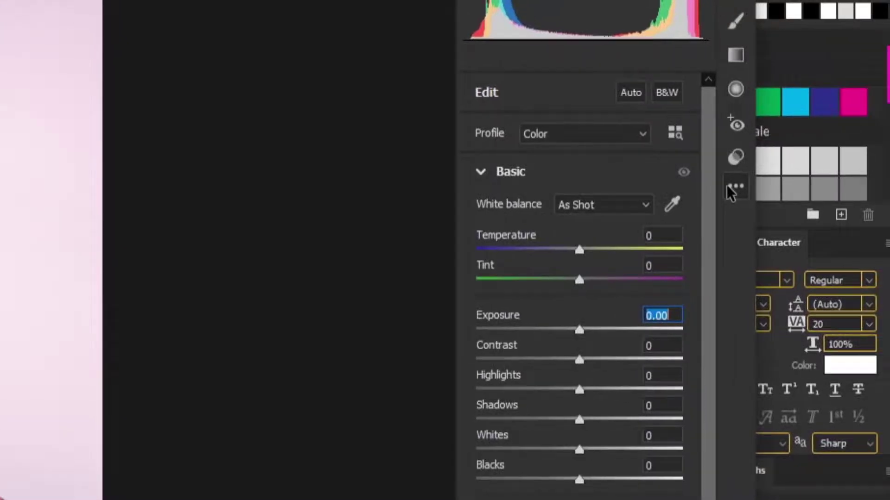
Load saved Camera Raw settings with temperature +20, tint +21, exposure -0.20, vibrance +11 and saturation +3, and apply them to the stamped layer.
{"action": "left_click", "coordinate": [747, 187]}
{"action": "left_click", "coordinate": [667, 418]}
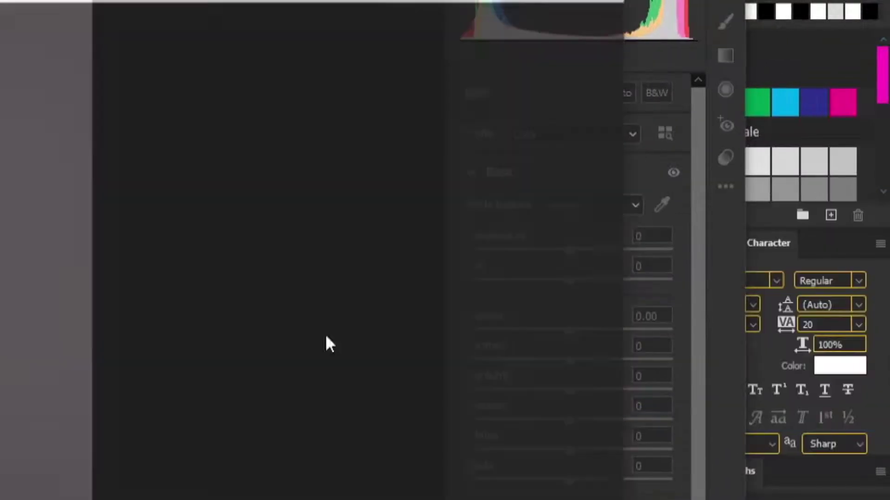
{"action": "double_click", "coordinate": [330, 368]}
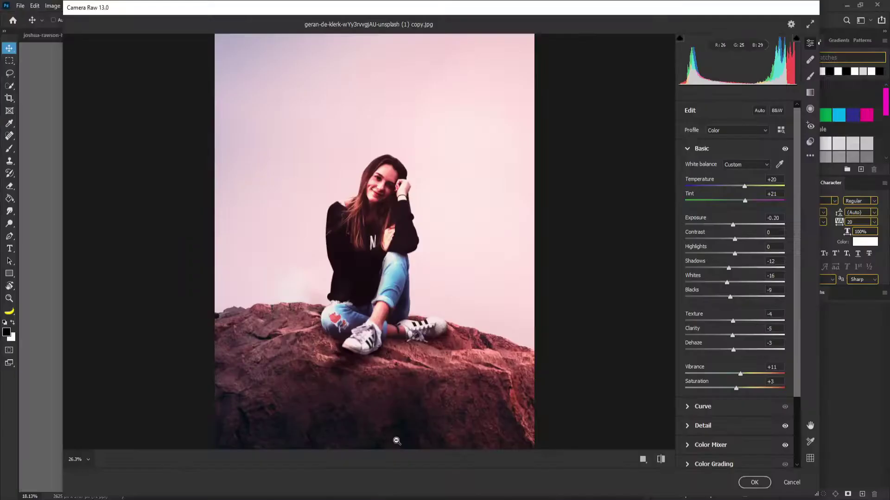
{"action": "scroll", "coordinate": [329, 288], "scroll_direction": "up", "scroll_amount": 2}
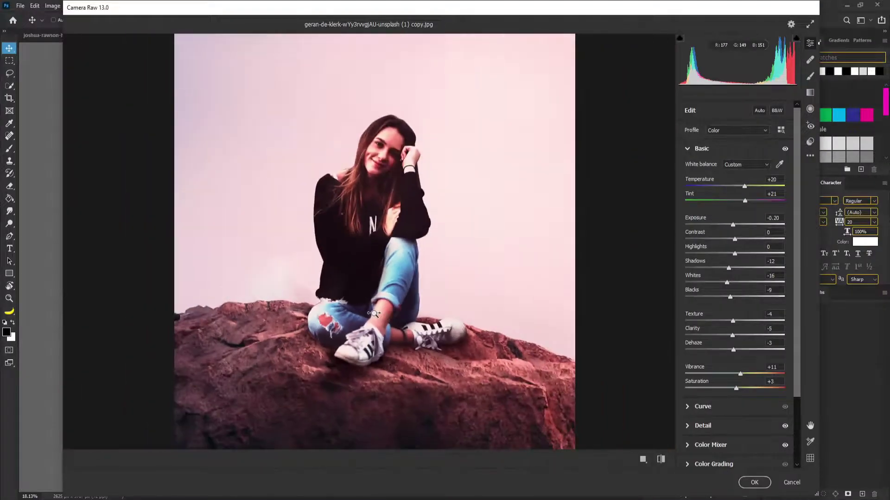
{"action": "scroll", "coordinate": [329, 288], "scroll_direction": "down", "scroll_amount": 5}
{"action": "scroll", "coordinate": [328, 289], "scroll_direction": "up", "scroll_amount": 2}
{"action": "scroll", "coordinate": [362, 310], "scroll_direction": "down", "scroll_amount": 2}
{"action": "scroll", "coordinate": [390, 329], "scroll_direction": "up", "scroll_amount": 1}
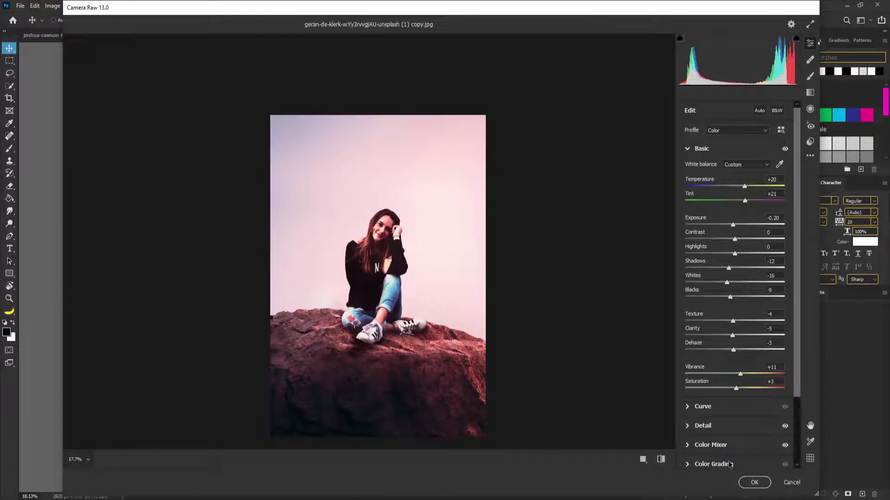
{"action": "left_click", "coordinate": [741, 481]}
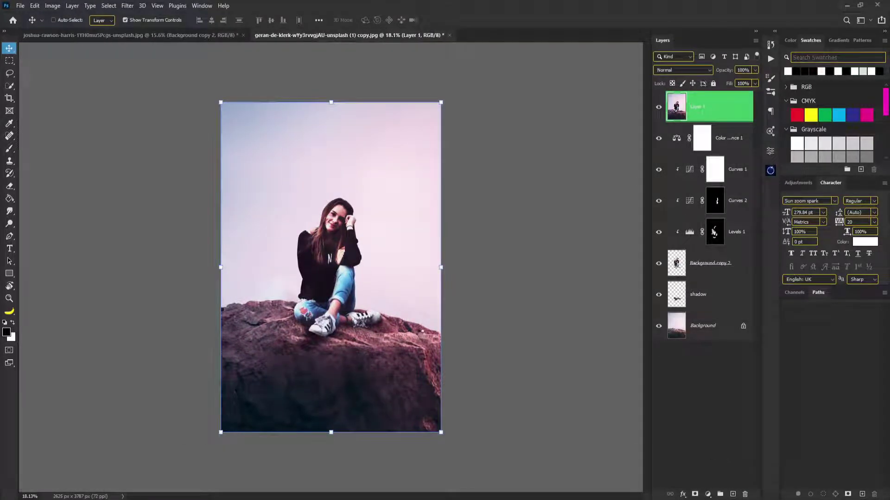
Compare the composite with and without the graded Layer 1 and examine the whole image at several scales.
{"action": "left_click", "coordinate": [658, 109]}
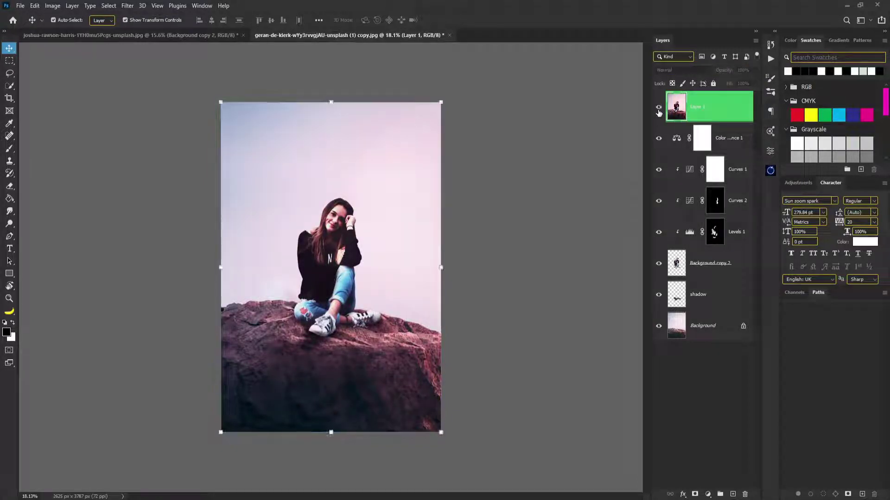
{"action": "left_click", "coordinate": [658, 111]}
{"action": "left_click", "coordinate": [541, 223]}
{"action": "scroll", "coordinate": [376, 338], "scroll_direction": "up", "scroll_amount": 6}
{"action": "scroll", "coordinate": [375, 338], "scroll_direction": "down", "scroll_amount": 4}
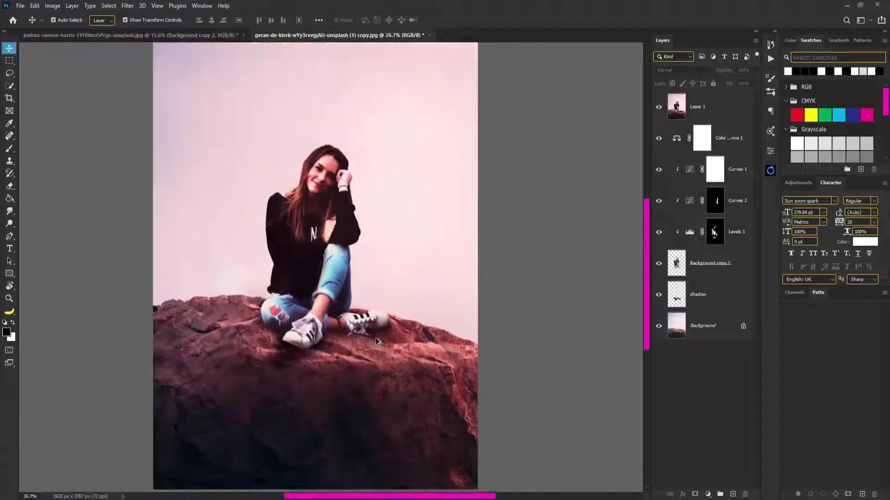
{"action": "scroll", "coordinate": [376, 338], "scroll_direction": "down", "scroll_amount": 5}
{"action": "scroll", "coordinate": [375, 339], "scroll_direction": "up", "scroll_amount": 4}
{"action": "scroll", "coordinate": [369, 341], "scroll_direction": "down", "scroll_amount": 4}
{"action": "scroll", "coordinate": [366, 330], "scroll_direction": "up", "scroll_amount": 4}
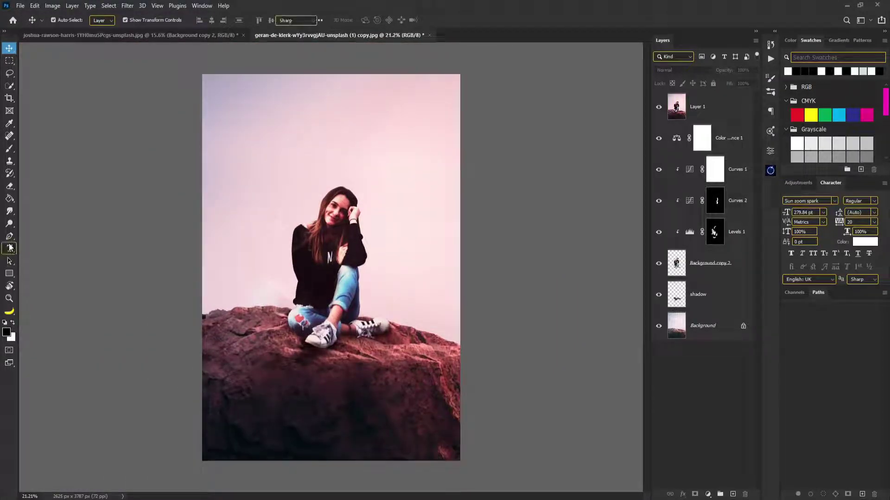
Add the white text "THE STONE" in the Sun zoom spark font in the sky above the woman.
{"action": "left_click", "coordinate": [9, 249]}
{"action": "left_click", "coordinate": [249, 124]}
{"action": "type", "text": "THE STONE"}
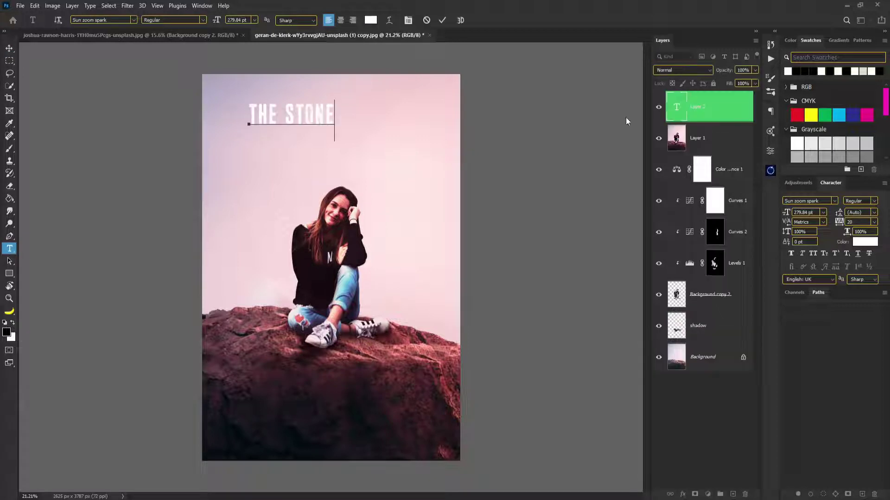
{"action": "key", "text": "ctrl+a"}
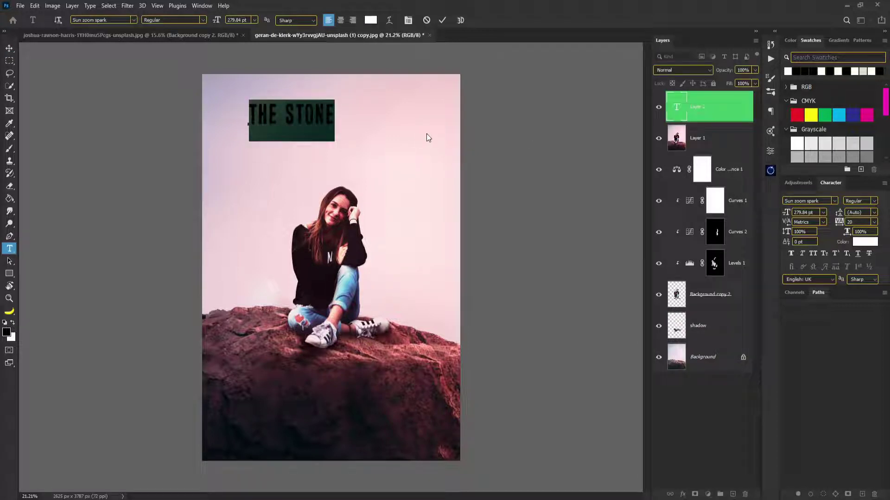
{"action": "type", "text": "THE STO"}
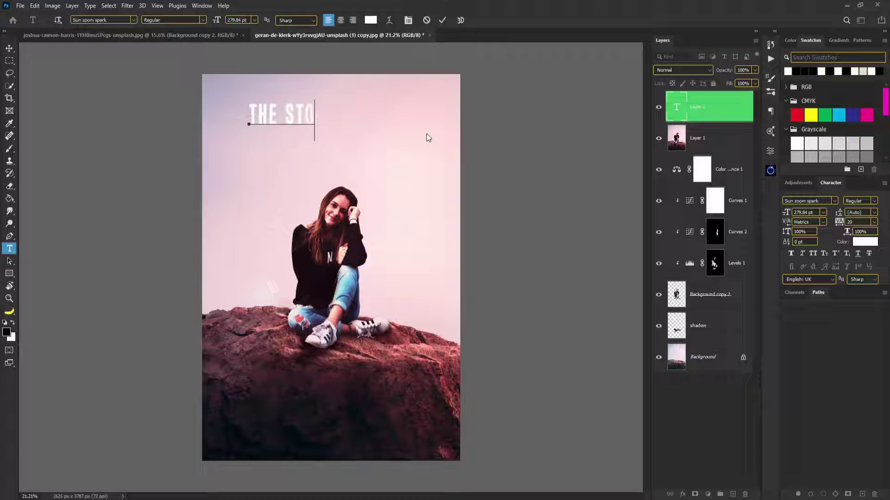
{"action": "type", "text": "NE"}
Break the text after THE and delete STONE, so the text layer reads only "THE".
{"action": "key", "text": "ctrl+a"}
{"action": "left_click", "coordinate": [281, 120]}
{"action": "key", "text": "Return"}
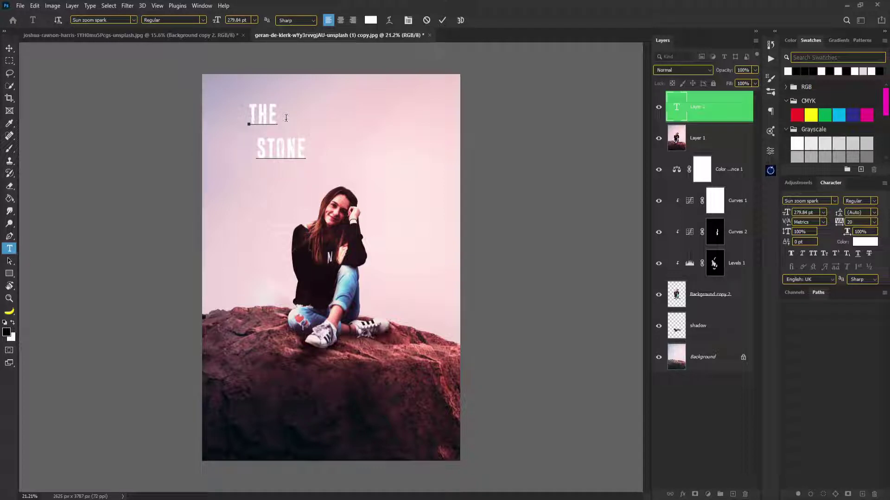
{"action": "left_click_drag", "start_coordinate": [250, 148], "coordinate": [411, 158]}
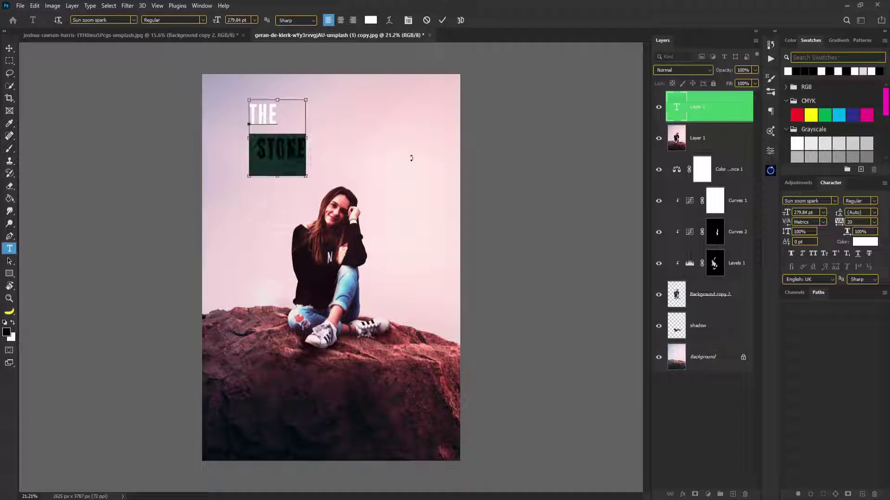
{"action": "key", "text": "BackSpace"}
{"action": "key", "text": "BackSpace"}
{"action": "left_click", "coordinate": [442, 20]}
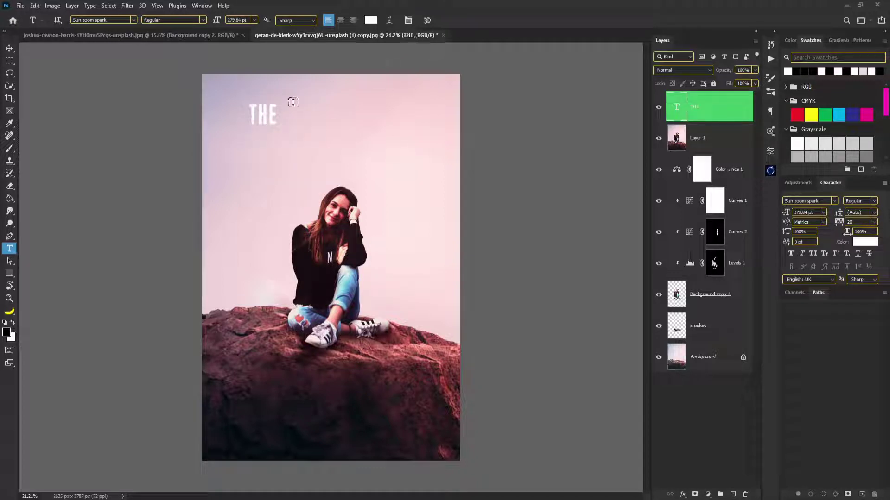
Center the THE text horizontally on the canvas and place it slightly below the image's upper edge.
{"action": "key", "text": "v"}
{"action": "left_click_drag", "start_coordinate": [258, 119], "coordinate": [301, 112]}
{"action": "key", "text": "ctrl+a"}
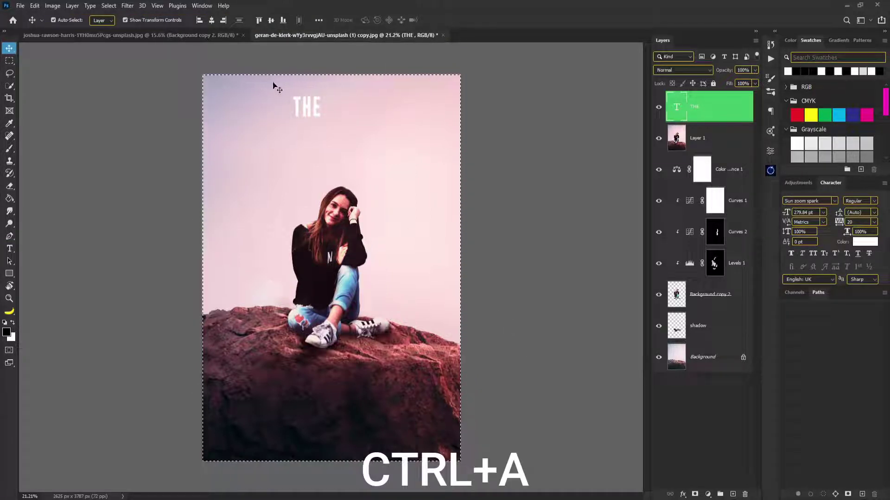
{"action": "left_click", "coordinate": [211, 20]}
{"action": "left_click", "coordinate": [271, 21]}
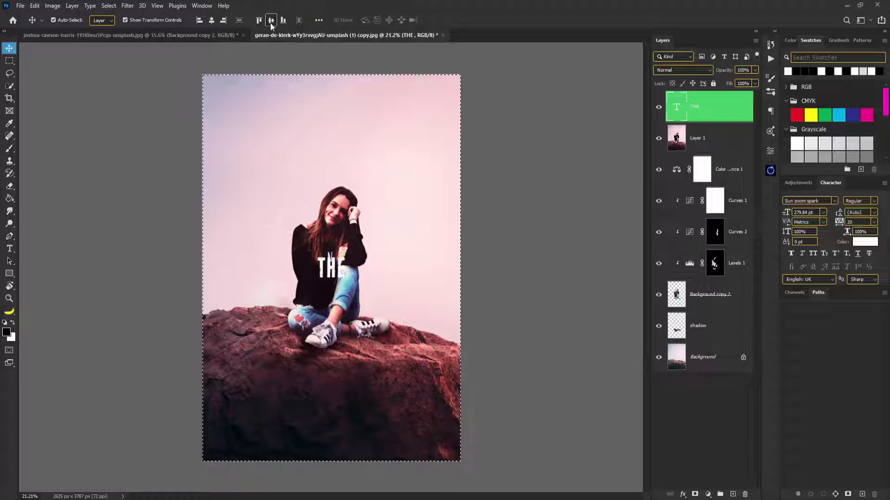
{"action": "left_click", "coordinate": [258, 20]}
{"action": "key", "text": "ctrl+d"}
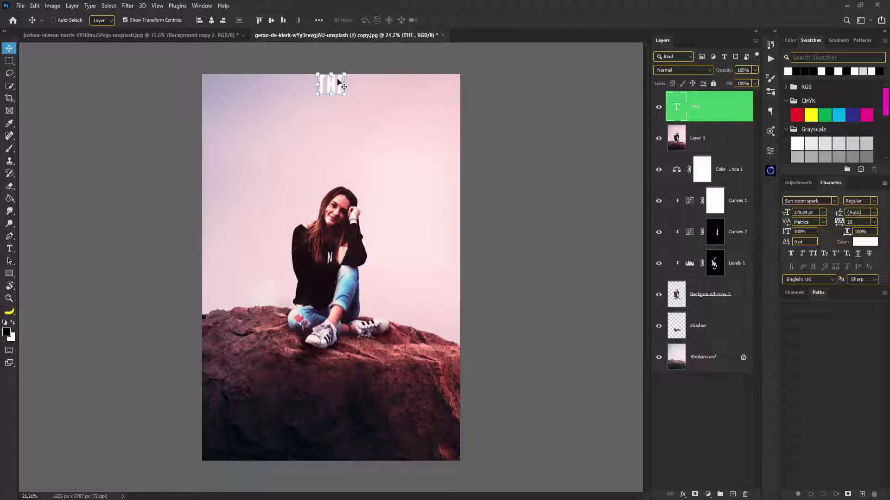
{"action": "left_click_drag", "start_coordinate": [332, 91], "coordinate": [331, 157]}
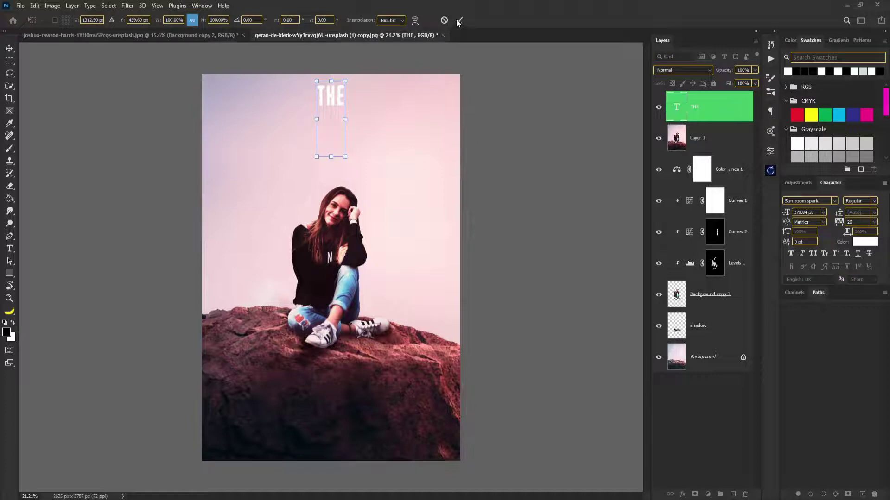
{"action": "left_click", "coordinate": [458, 20]}
Browse the installed fonts for the THE text and set it to Gabriola.
{"action": "left_click", "coordinate": [403, 124]}
{"action": "scroll", "coordinate": [338, 100], "scroll_direction": "up", "scroll_amount": 4}
{"action": "scroll", "coordinate": [337, 98], "scroll_direction": "down", "scroll_amount": 3}
{"action": "scroll", "coordinate": [334, 90], "scroll_direction": "up", "scroll_amount": 2}
{"action": "left_click", "coordinate": [336, 85]}
{"action": "double_click", "coordinate": [336, 85]}
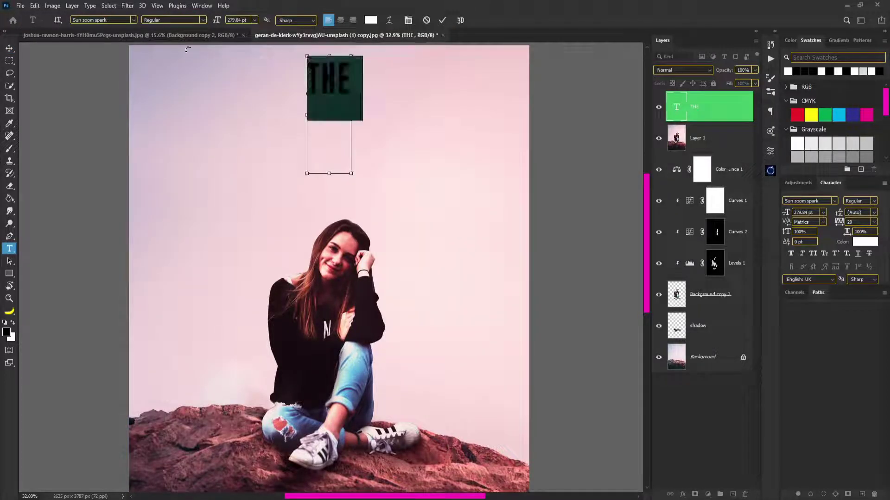
{"action": "left_click", "coordinate": [133, 20]}
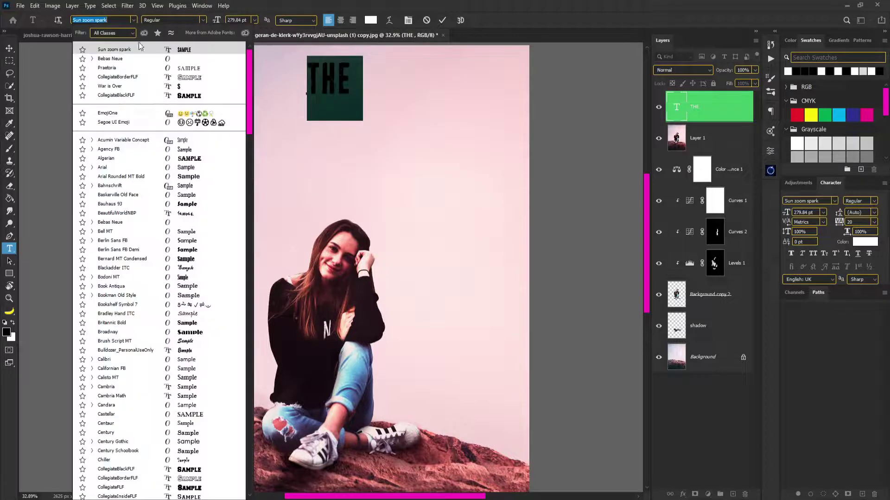
{"action": "scroll", "coordinate": [195, 275], "scroll_direction": "down", "scroll_amount": 6}
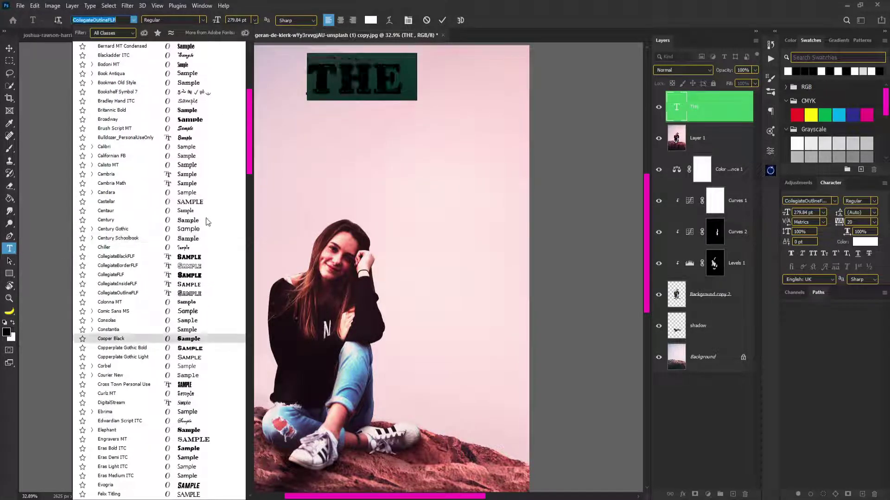
{"action": "left_click", "coordinate": [191, 247]}
{"action": "scroll", "coordinate": [192, 259], "scroll_direction": "down", "scroll_amount": 3}
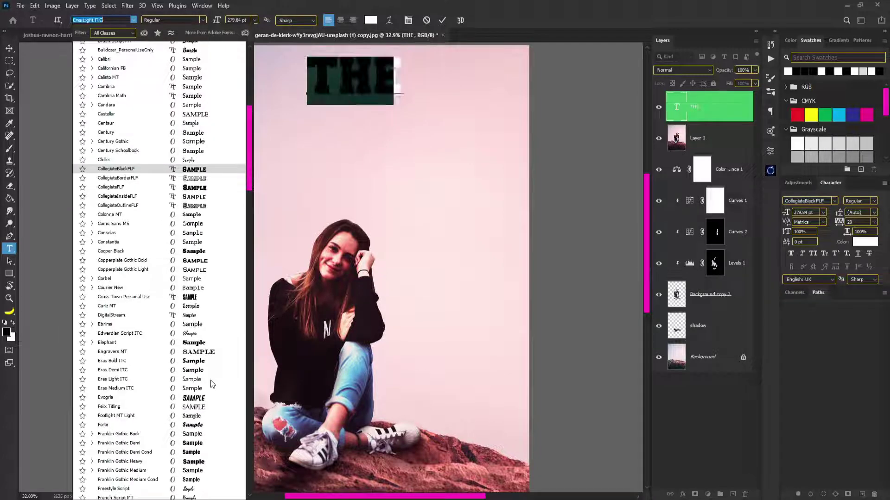
{"action": "scroll", "coordinate": [215, 335], "scroll_direction": "down", "scroll_amount": 5}
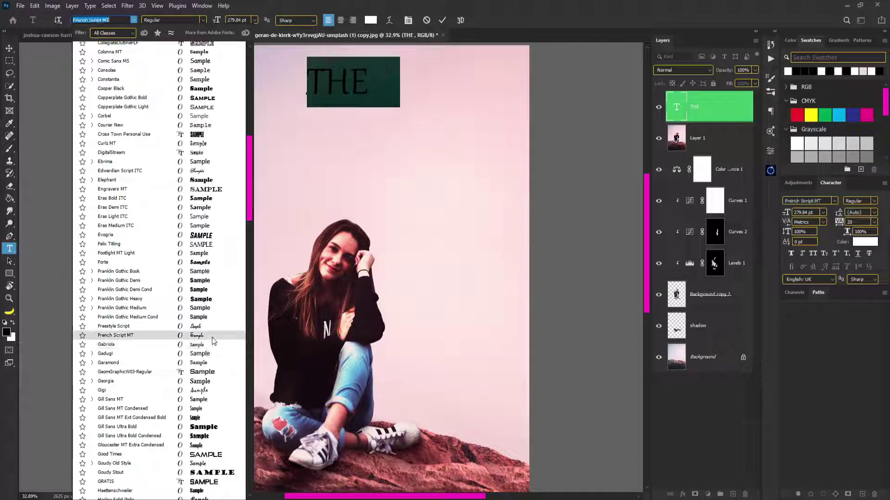
{"action": "left_click", "coordinate": [210, 343]}
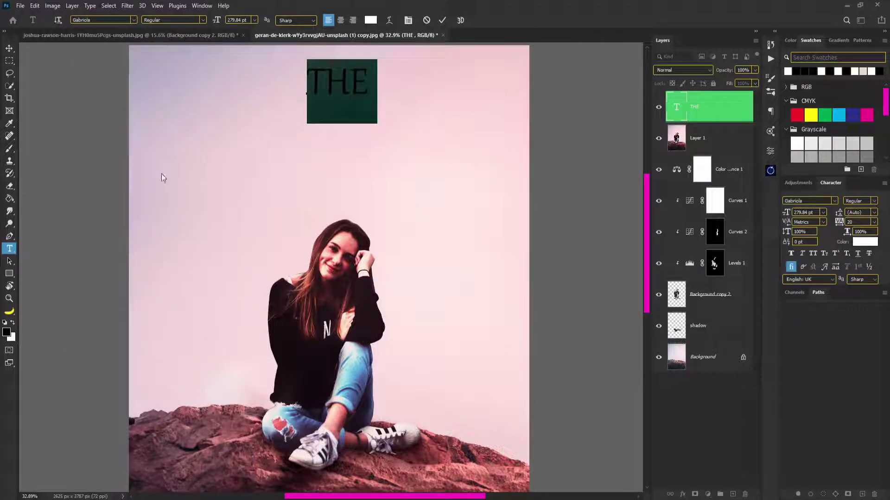
{"action": "left_click", "coordinate": [443, 20]}
Duplicate the THE text directly below itself, change the copy's wording to "STONE" and center it under THE.
{"action": "key", "text": "v"}
{"action": "left_click_drag", "start_coordinate": [353, 83], "coordinate": [355, 125]}
{"action": "key", "text": "t"}
{"action": "left_click", "coordinate": [355, 125]}
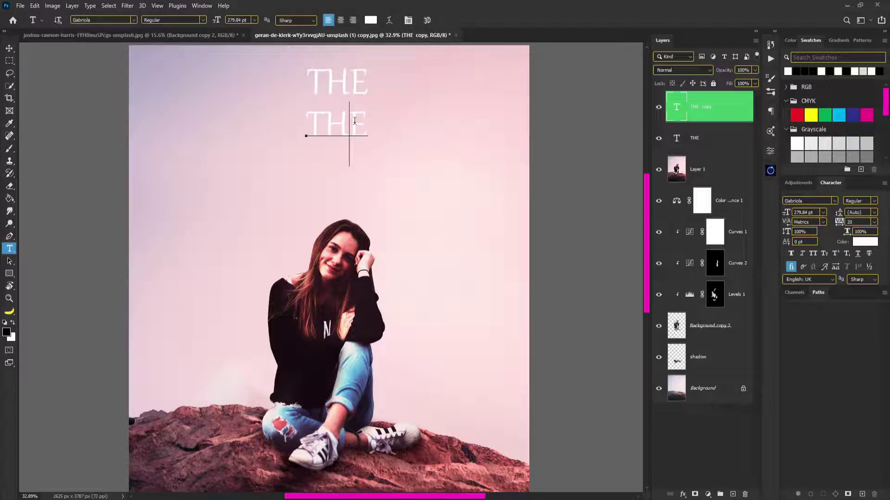
{"action": "key", "text": "ctrl+a"}
{"action": "type", "text": "STONE"}
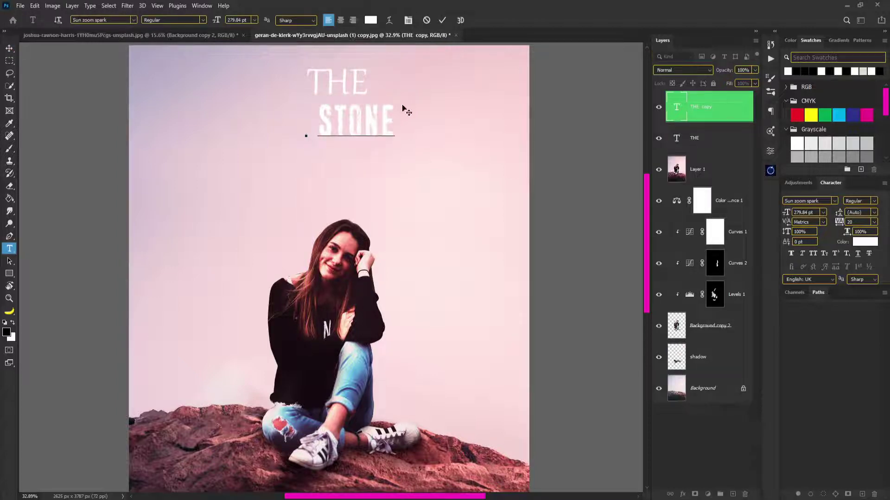
{"action": "key", "text": "ctrl+a"}
{"action": "left_click", "coordinate": [442, 21]}
{"action": "key", "text": "v"}
{"action": "left_click_drag", "start_coordinate": [373, 125], "coordinate": [353, 127]}
Change the font of the STONE text to Gabriola to match THE.
{"action": "left_click", "coordinate": [354, 85]}
{"action": "key", "text": "t"}
{"action": "left_click", "coordinate": [133, 20]}
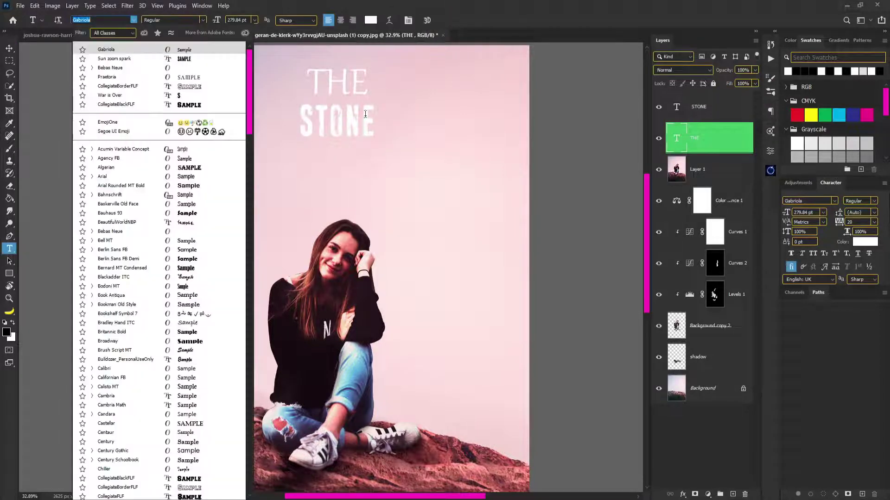
{"action": "left_click", "coordinate": [331, 121]}
{"action": "key", "text": "ctrl+a"}
{"action": "left_click", "coordinate": [133, 20]}
{"action": "left_click", "coordinate": [121, 61]}
{"action": "left_click", "coordinate": [442, 20]}
Reposition STONE against THE and adjust both title words together with Free Transform.
{"action": "key", "text": "v"}
{"action": "left_click_drag", "start_coordinate": [357, 122], "coordinate": [387, 80]}
{"action": "scroll", "coordinate": [350, 115], "scroll_direction": "down", "scroll_amount": 4}
{"action": "left_click", "coordinate": [725, 136], "text": "ctrl"}
{"action": "key", "text": "ctrl+t"}
{"action": "left_click_drag", "start_coordinate": [347, 106], "coordinate": [342, 113]}
{"action": "left_click_drag", "start_coordinate": [380, 88], "coordinate": [383, 86]}
{"action": "left_click", "coordinate": [458, 20]}
Scale the title words so STONE is larger than THE, and bring STONE closer beneath it.
{"action": "scroll", "coordinate": [321, 132], "scroll_direction": "up", "scroll_amount": 4}
{"action": "left_click", "coordinate": [381, 67]}
{"action": "key", "text": "ctrl+t"}
{"action": "left_click_drag", "start_coordinate": [395, 253], "coordinate": [364, 158]}
{"action": "left_click_drag", "start_coordinate": [374, 71], "coordinate": [355, 90]}
{"action": "left_click", "coordinate": [459, 20]}
{"action": "left_click", "coordinate": [714, 109]}
{"action": "left_click_drag", "start_coordinate": [346, 144], "coordinate": [348, 130]}
Transform THE and STONE together and place the two-line title centered in the upper sky.
{"action": "left_click", "coordinate": [713, 137], "text": "ctrl"}
{"action": "left_click_drag", "start_coordinate": [408, 131], "coordinate": [434, 246]}
{"action": "key", "text": "ctrl+t"}
{"action": "left_click_drag", "start_coordinate": [456, 188], "coordinate": [457, 187]}
{"action": "left_click_drag", "start_coordinate": [385, 221], "coordinate": [388, 195]}
{"action": "left_click", "coordinate": [459, 20]}
{"action": "left_click", "coordinate": [394, 109]}
{"action": "scroll", "coordinate": [352, 163], "scroll_direction": "down", "scroll_amount": 11}
{"action": "scroll", "coordinate": [352, 159], "scroll_direction": "up", "scroll_amount": 4}
{"action": "scroll", "coordinate": [352, 149], "scroll_direction": "down", "scroll_amount": 4}
{"action": "scroll", "coordinate": [351, 185], "scroll_direction": "up", "scroll_amount": 7}
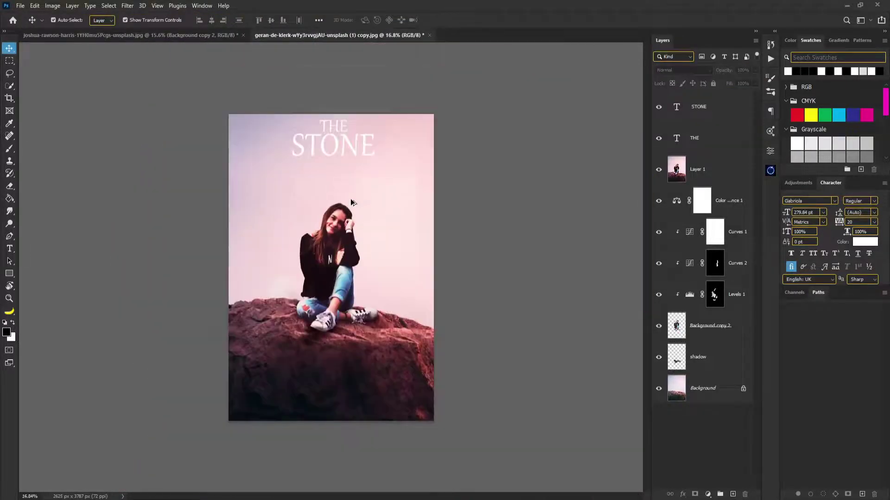
Try other blend modes such as Screen on the STONE layer and return it to Normal.
{"action": "left_click", "coordinate": [703, 115]}
{"action": "left_click", "coordinate": [716, 138]}
{"action": "double_click", "coordinate": [726, 116]}
{"action": "key", "text": "Escape"}
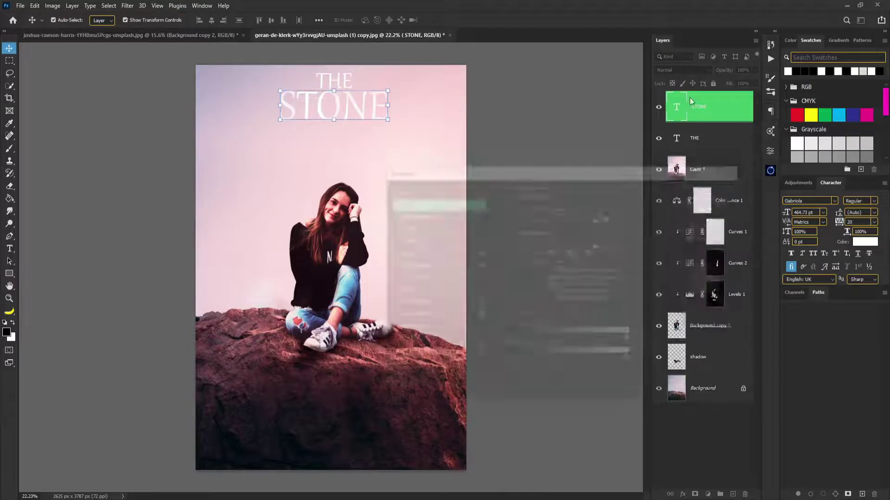
{"action": "left_click", "coordinate": [683, 70]}
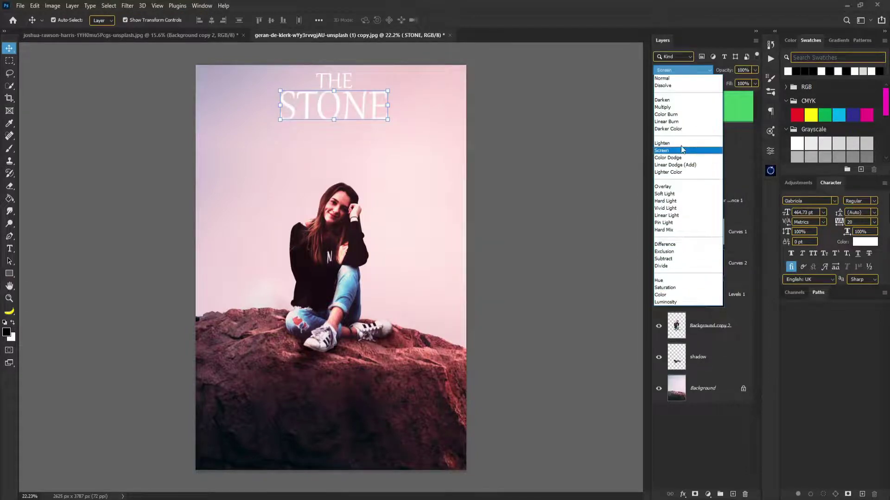
{"action": "left_click", "coordinate": [675, 78]}
Try a thicker black outside stroke on the STONE text.
{"action": "double_click", "coordinate": [736, 104]}
{"action": "left_click", "coordinate": [456, 254]}
{"action": "left_click", "coordinate": [532, 277]}
{"action": "left_click", "coordinate": [536, 408]}
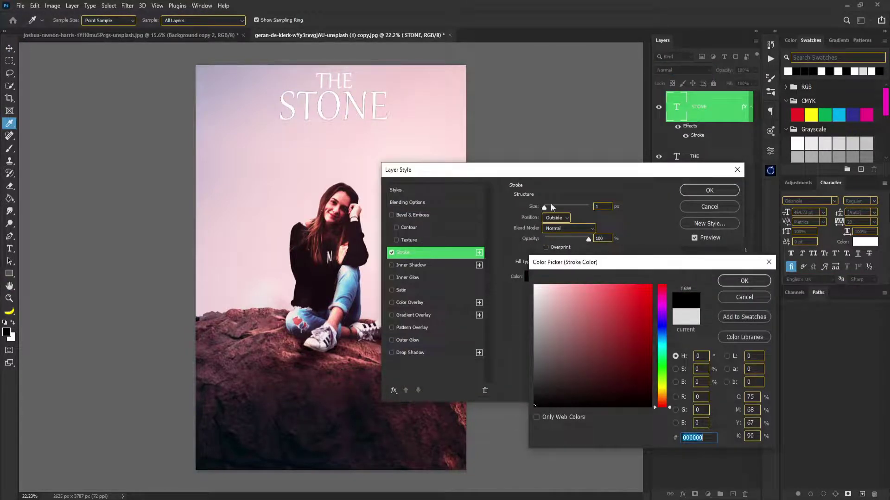
{"action": "key", "text": "Return"}
{"action": "left_click_drag", "start_coordinate": [545, 208], "coordinate": [551, 210]}
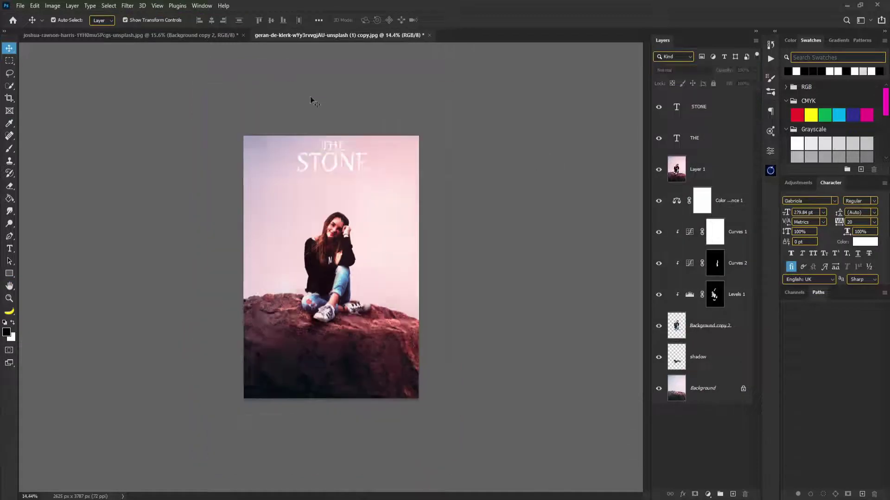
Examine the poster at several scales, checking the title against the sky and the overall color grading.
{"action": "scroll", "coordinate": [408, 196], "scroll_direction": "down", "scroll_amount": 5}
{"action": "left_click", "coordinate": [714, 110]}
{"action": "left_click", "coordinate": [509, 172]}
{"action": "scroll", "coordinate": [363, 176], "scroll_direction": "down", "scroll_amount": 4}
{"action": "scroll", "coordinate": [352, 185], "scroll_direction": "up", "scroll_amount": 8}
{"action": "scroll", "coordinate": [351, 186], "scroll_direction": "down", "scroll_amount": 2}
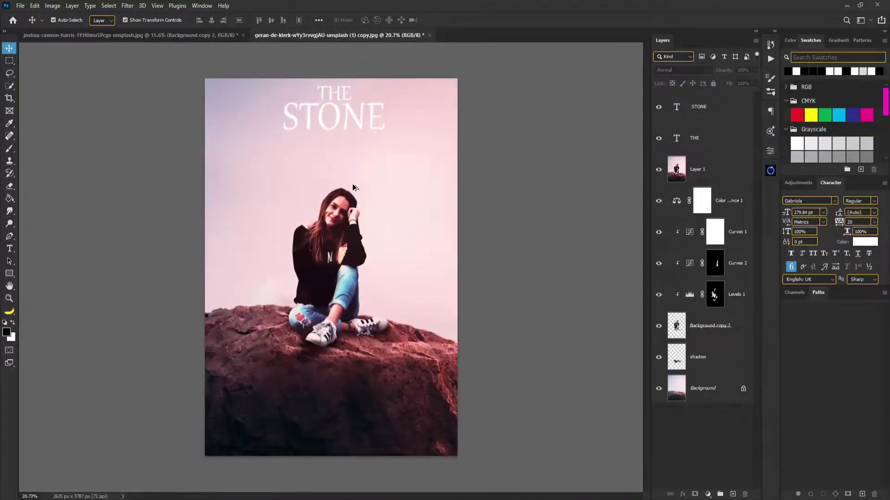